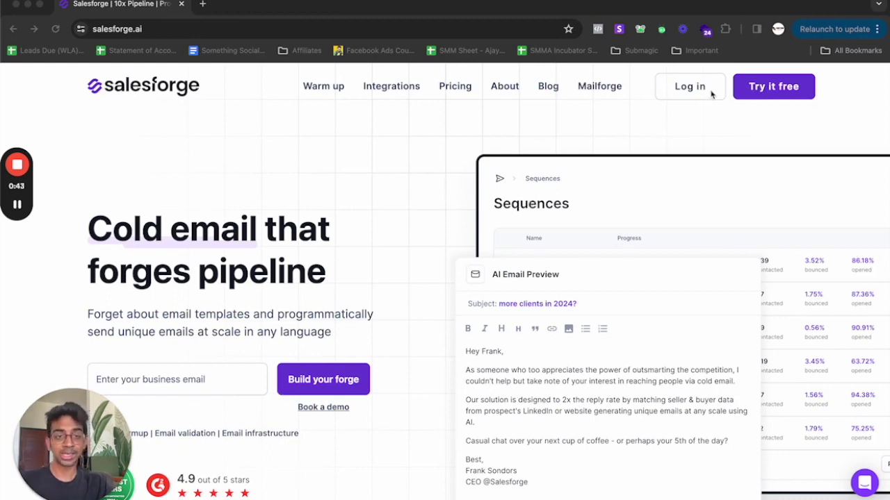
# - Start the Salesforge 7-day free trial sign-up from the homepage's Try it free button
pyautogui.click(776, 91)
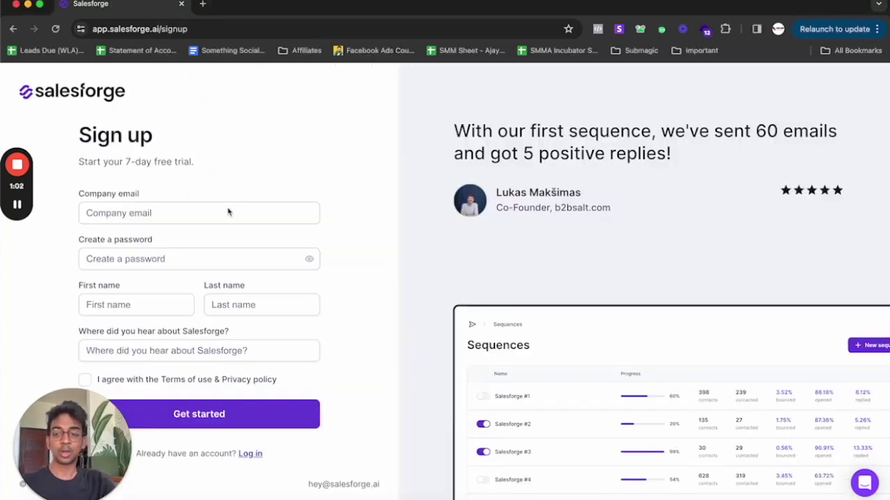
# - Fill in the sign-up form with the company email and an account password
pyautogui.click(215, 210)
pyautogui.write('shiva')
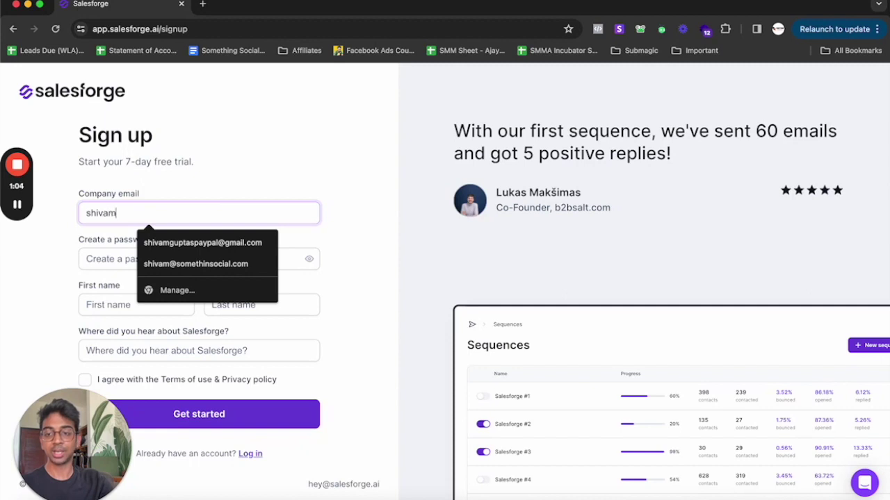
pyautogui.write('m')
pyautogui.click(221, 263)
pyautogui.click(171, 259)
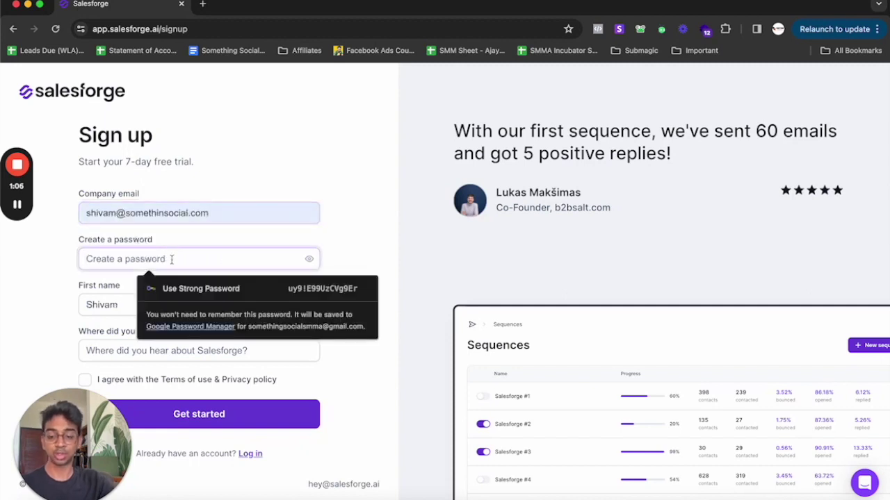
pyautogui.write('******')
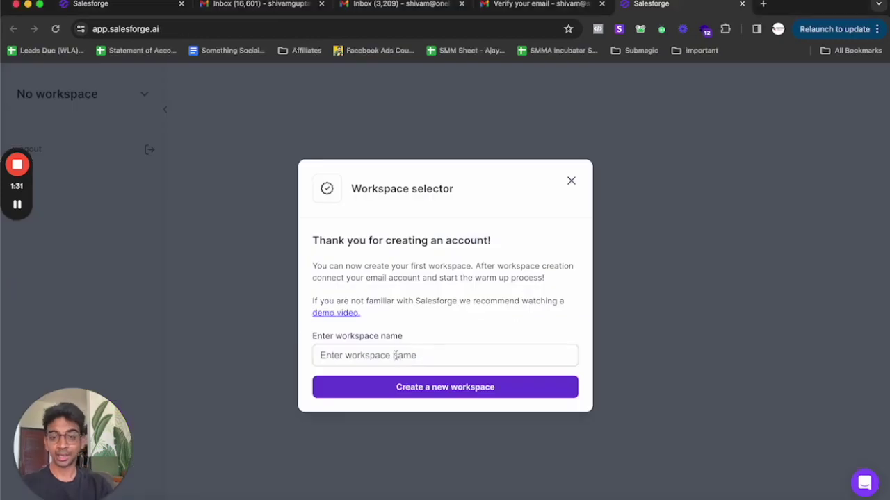
# - Create a new workspace named One Line Labs
pyautogui.click(394, 356)
pyautogui.write('One Lin')
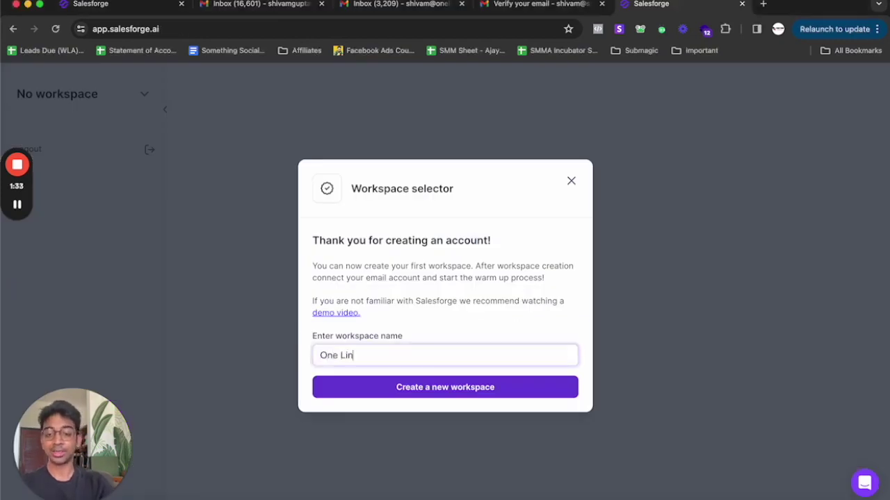
pyautogui.write('e Labs')
pyautogui.click(410, 393)
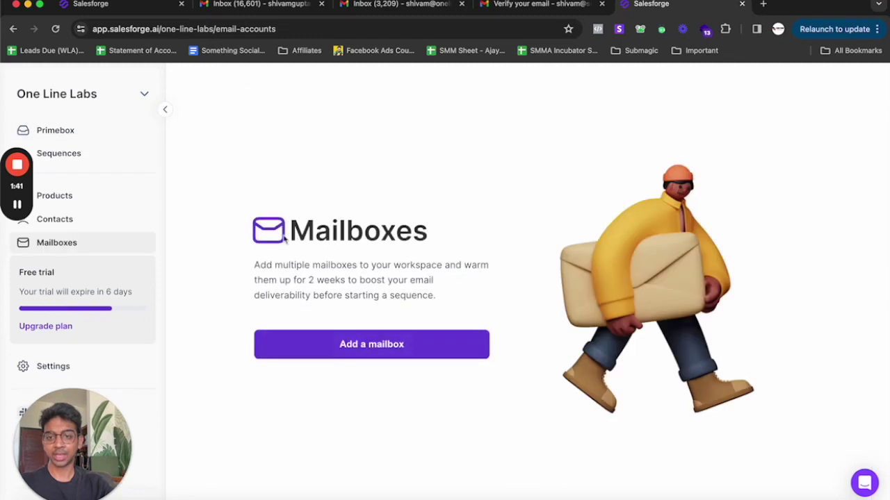
# - Start adding a Gmail / G-Suite mailbox and open the Google Workspace admin panel
pyautogui.moveTo(255, 260); pyautogui.dragTo(445, 294)
pyautogui.click(358, 278)
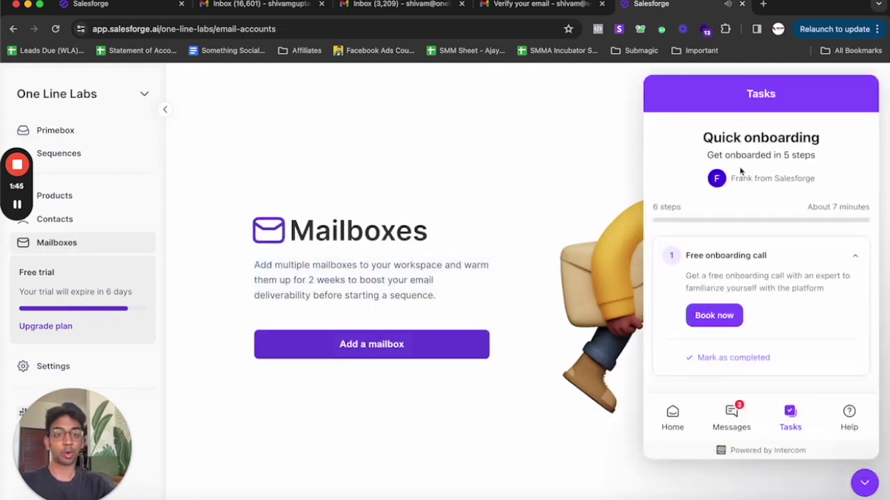
pyautogui.click(434, 356)
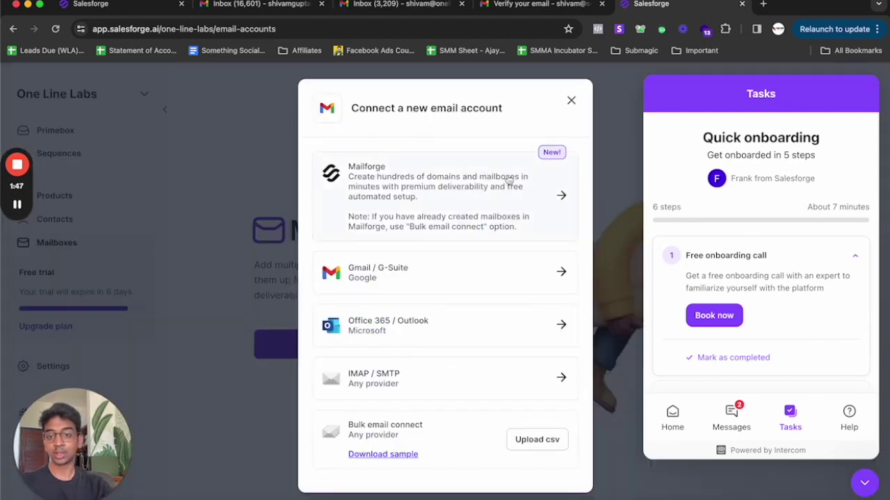
pyautogui.click(424, 279)
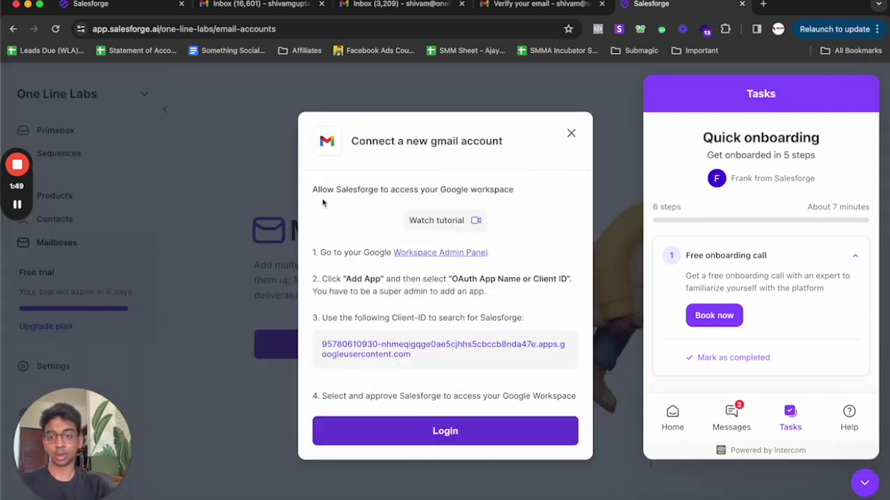
pyautogui.moveTo(324, 203); pyautogui.dragTo(475, 196)
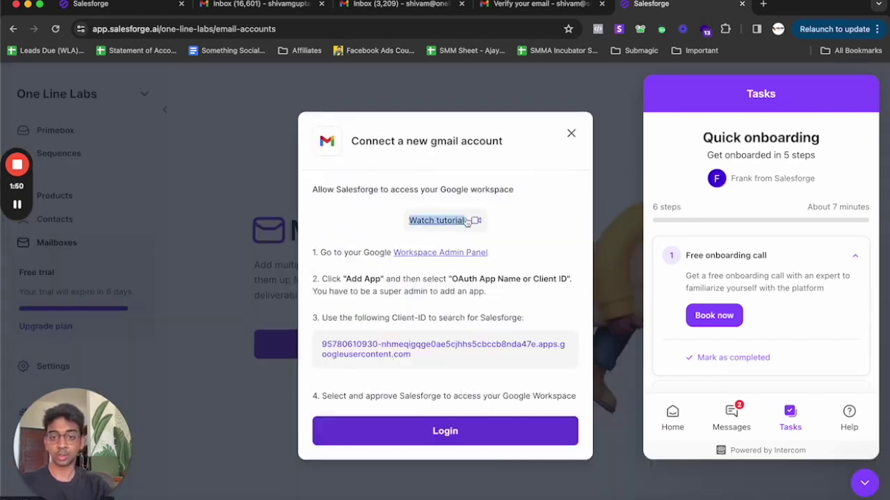
pyautogui.click(441, 255)
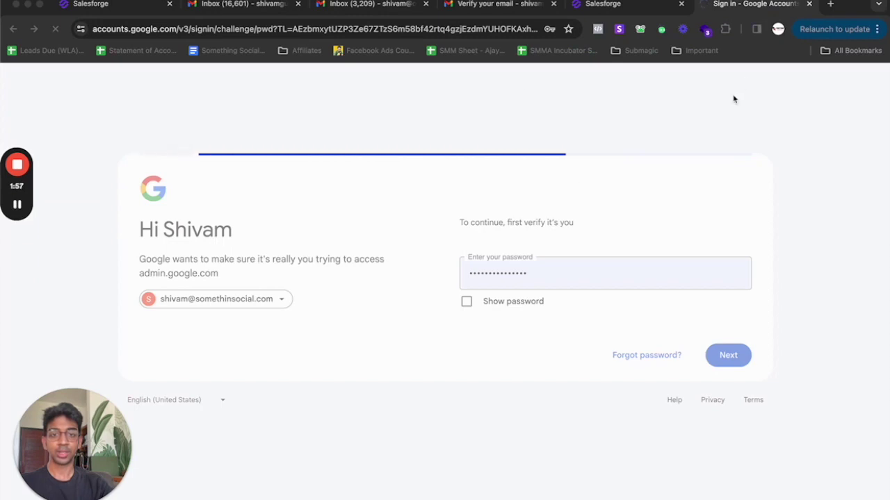
# - Copy Salesforge's client ID from the Gmail connection instructions and return to Google Admin
pyautogui.click(646, 3)
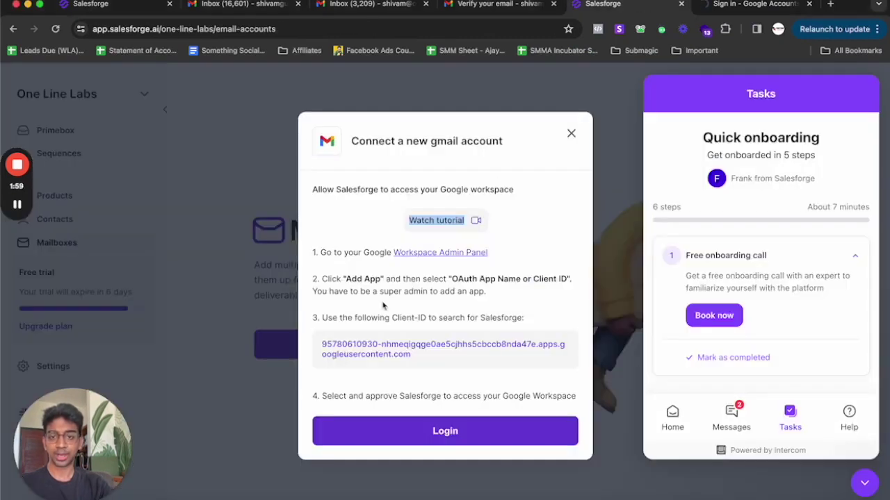
pyautogui.click(357, 290)
pyautogui.tripleClick(354, 280)
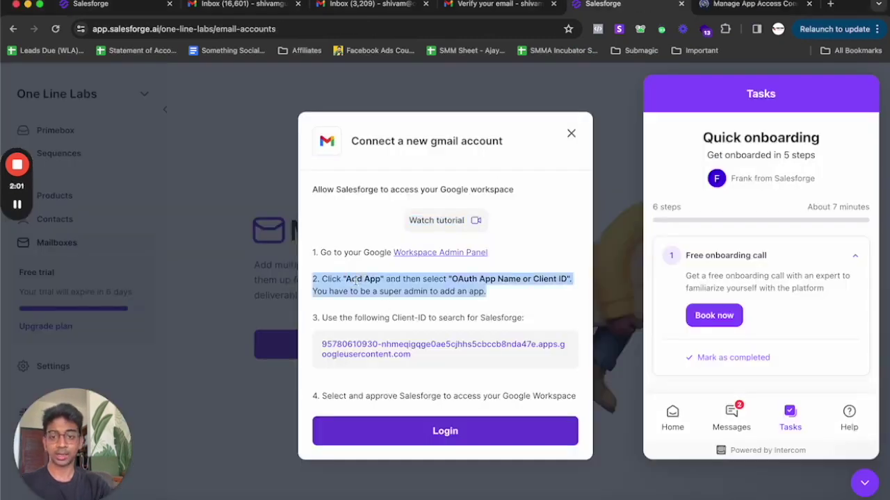
pyautogui.click(367, 281)
pyautogui.moveTo(449, 279); pyautogui.dragTo(521, 280)
pyautogui.click(429, 363)
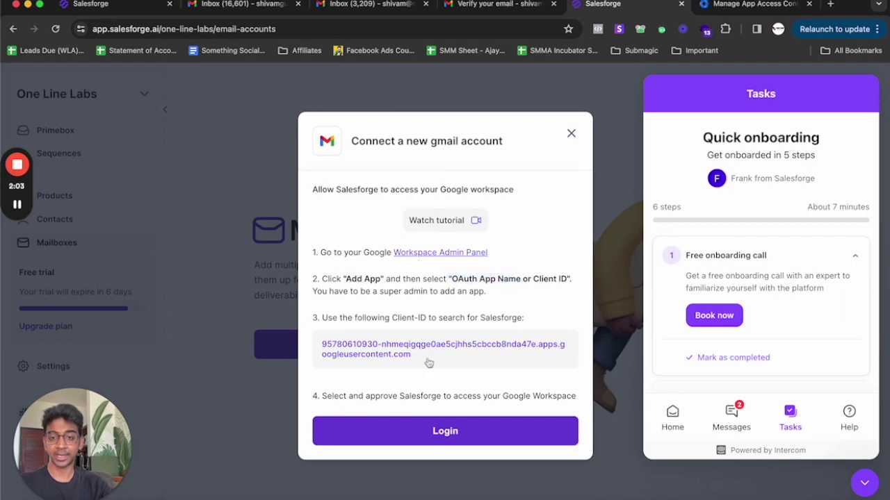
pyautogui.click(545, 102)
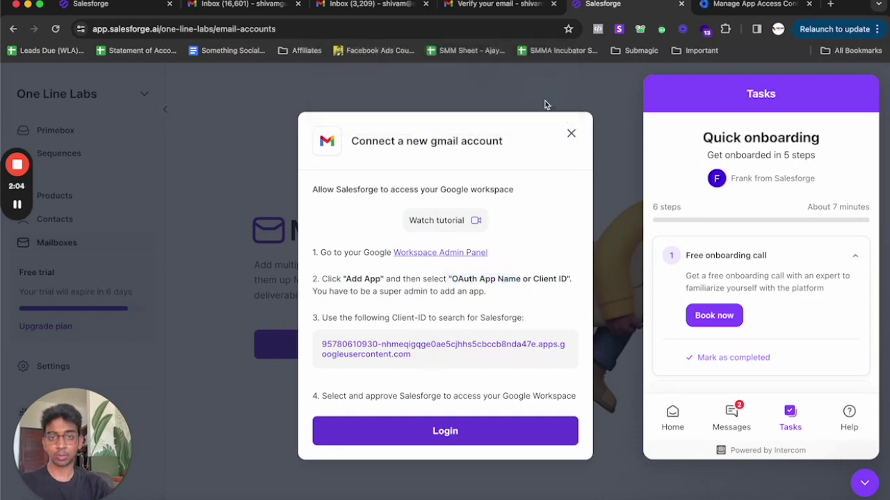
pyautogui.click(739, 4)
# - Add a configured OAuth app by searching the pasted client ID and selecting Salesforge
pyautogui.click(306, 271)
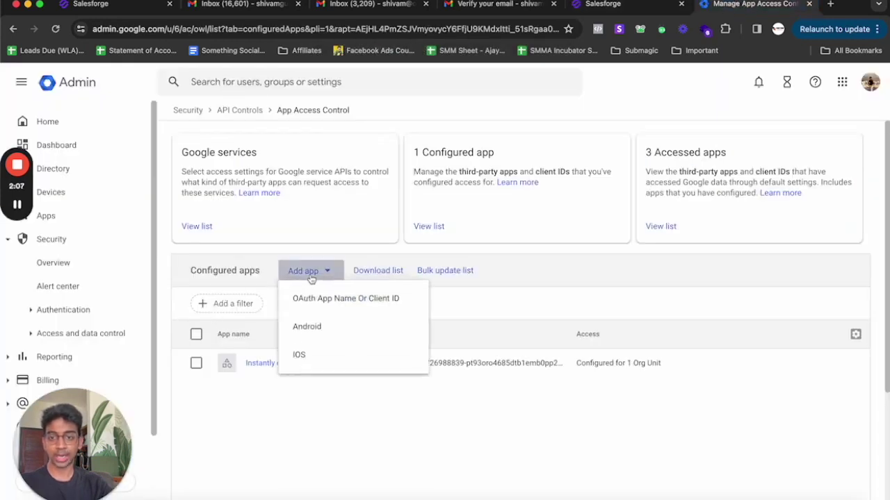
pyautogui.click(318, 298)
pyautogui.click(326, 216)
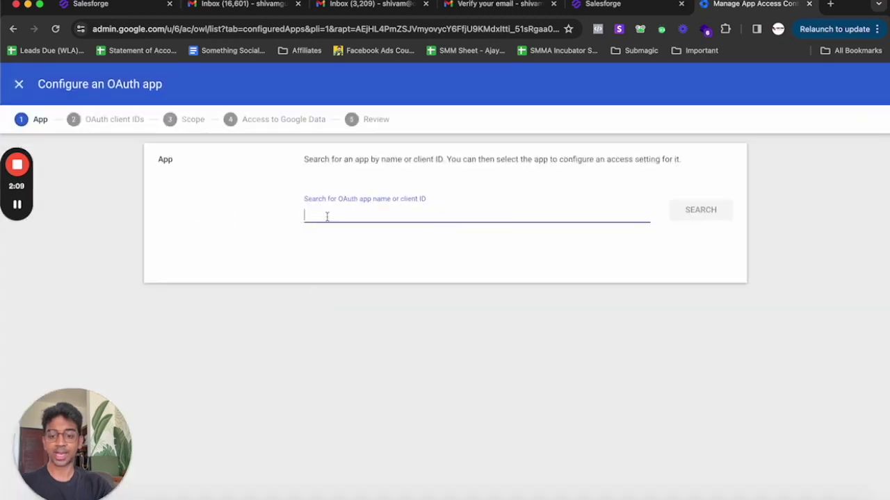
pyautogui.press('super+v')
pyautogui.click(696, 218)
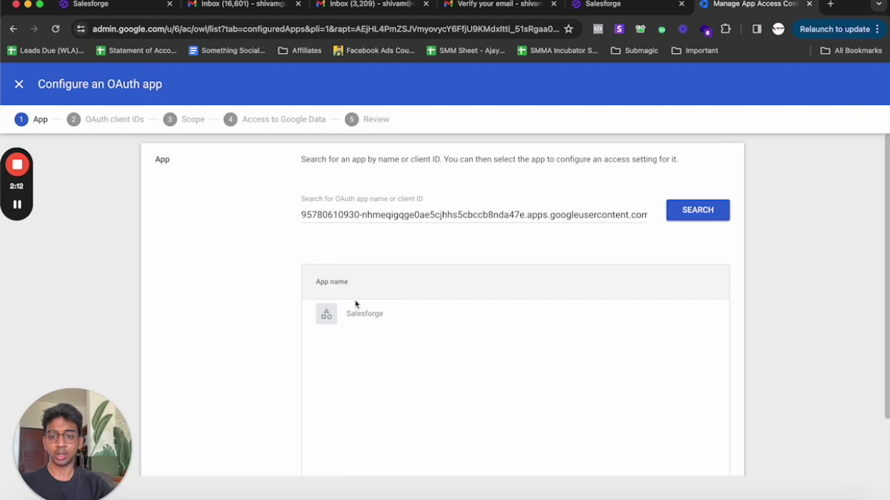
pyautogui.moveTo(359, 313)
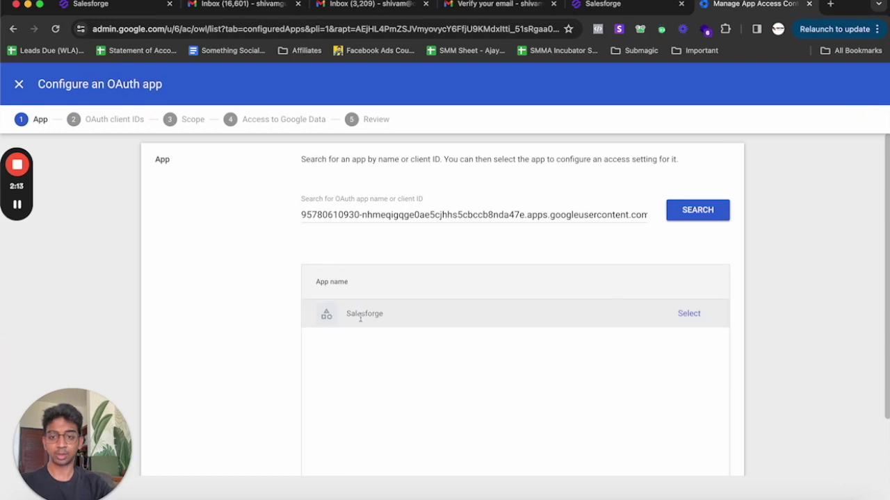
pyautogui.click(698, 314)
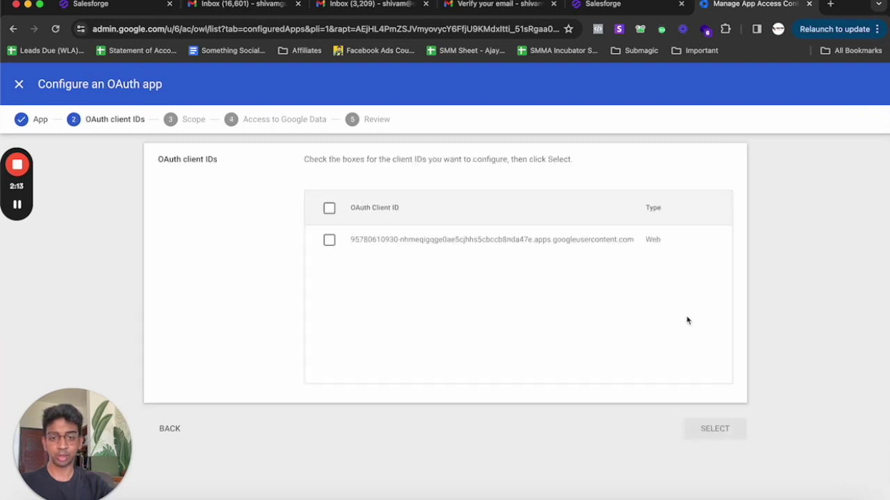
pyautogui.click(329, 240)
pyautogui.click(722, 431)
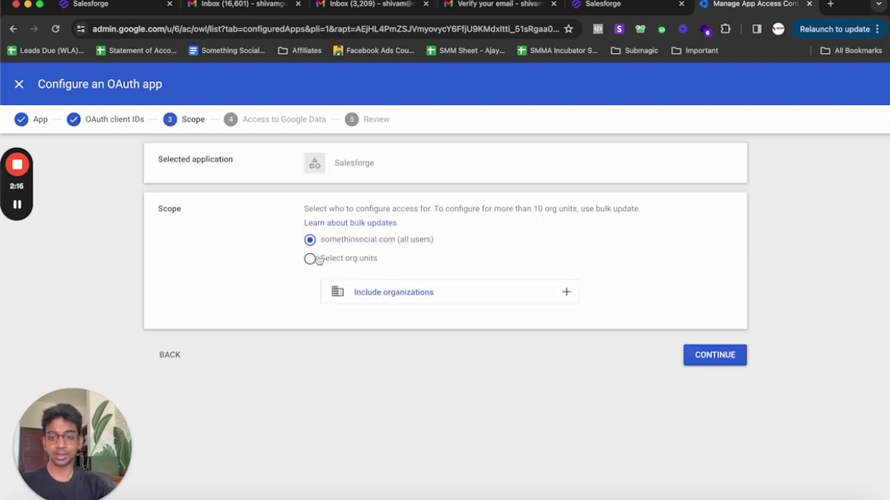
# - Make Salesforge Trusted for Google data for all users and finish the configuration
pyautogui.click(723, 355)
pyautogui.click(310, 258)
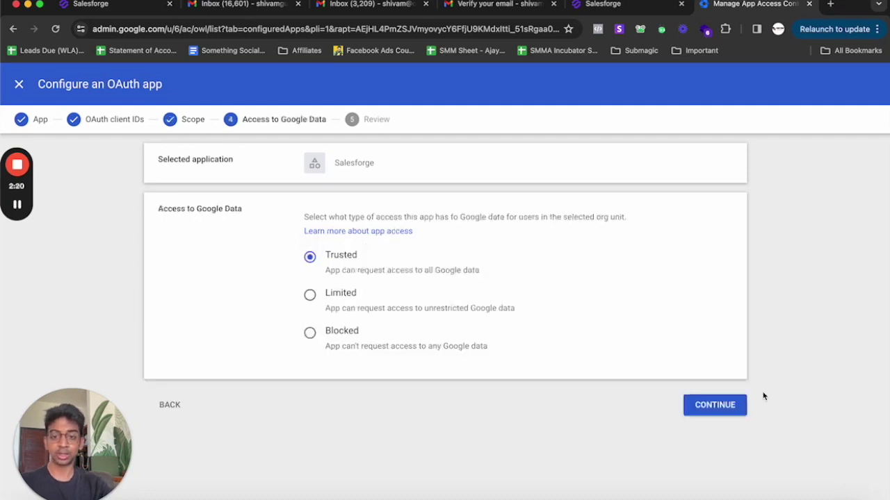
pyautogui.click(701, 405)
pyautogui.scroll(-3, 632, 393)
pyautogui.click(728, 490)
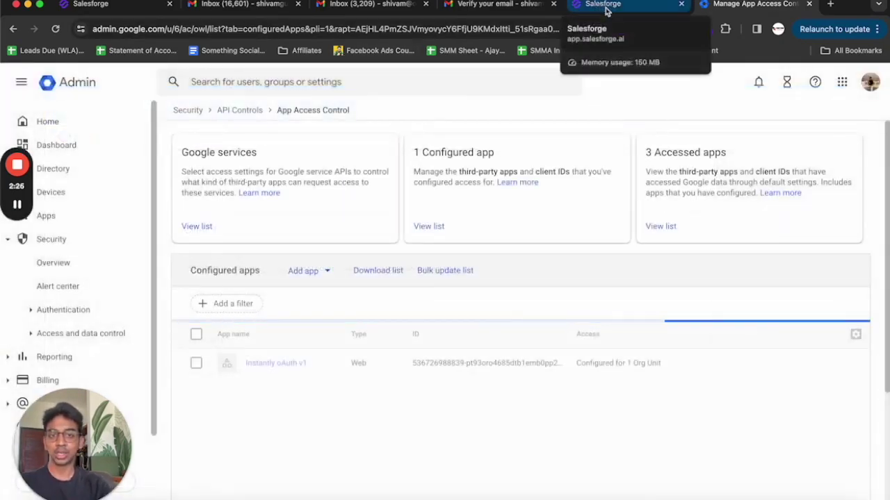
pyautogui.click(596, 5)
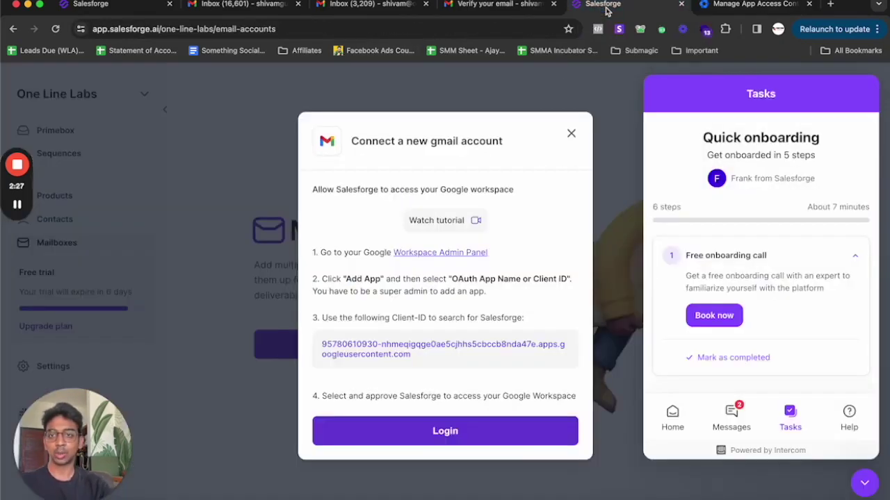
# - Log in with the Google account and allow salesforge.ai access to its Gmail
pyautogui.click(442, 432)
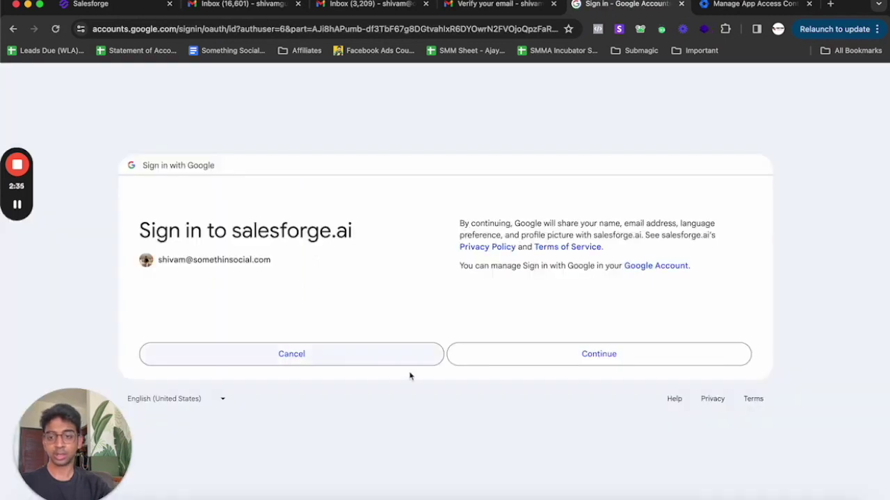
pyautogui.click(496, 356)
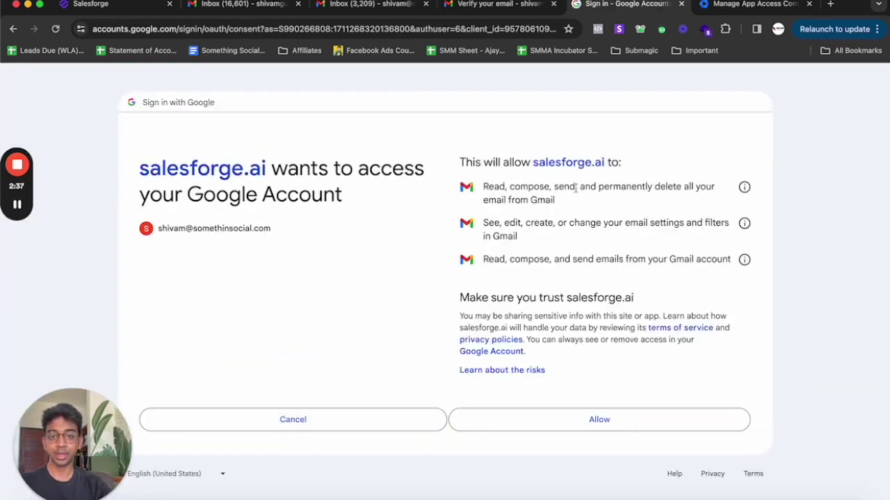
pyautogui.click(574, 423)
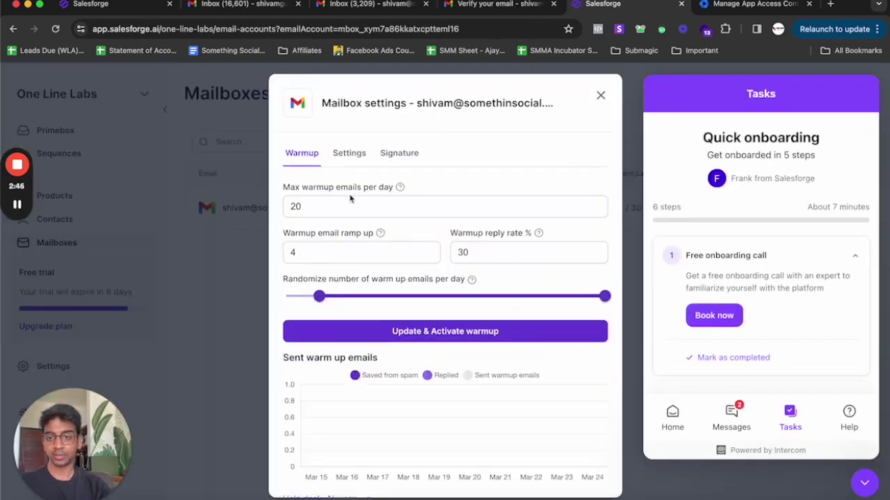
# - Lower the warmup ramp-up from 4 to 2 and save the warmup settings
pyautogui.click(347, 208)
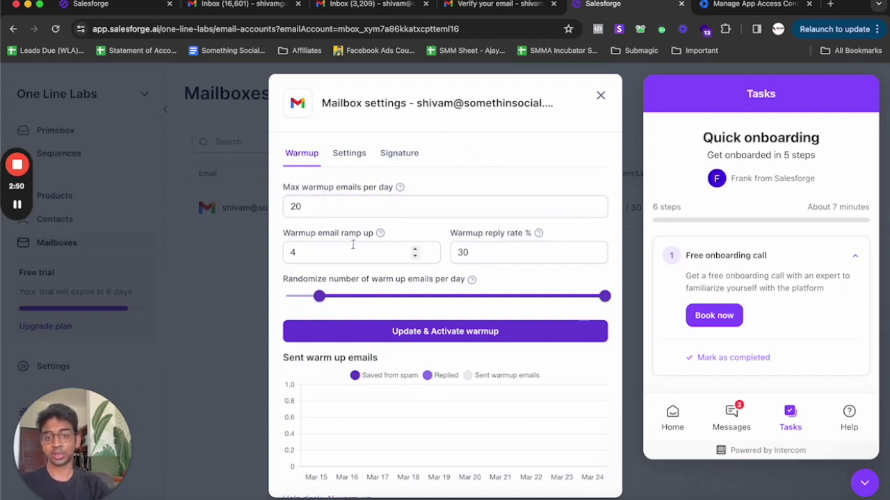
pyautogui.click(415, 255)
pyautogui.click(415, 255)
pyautogui.scroll(-1, 482, 254)
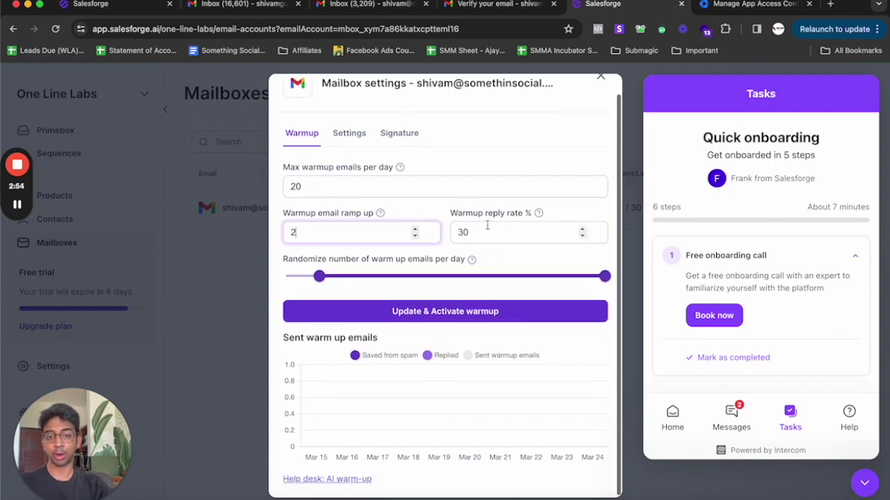
pyautogui.tripleClick(349, 258)
pyautogui.click(401, 311)
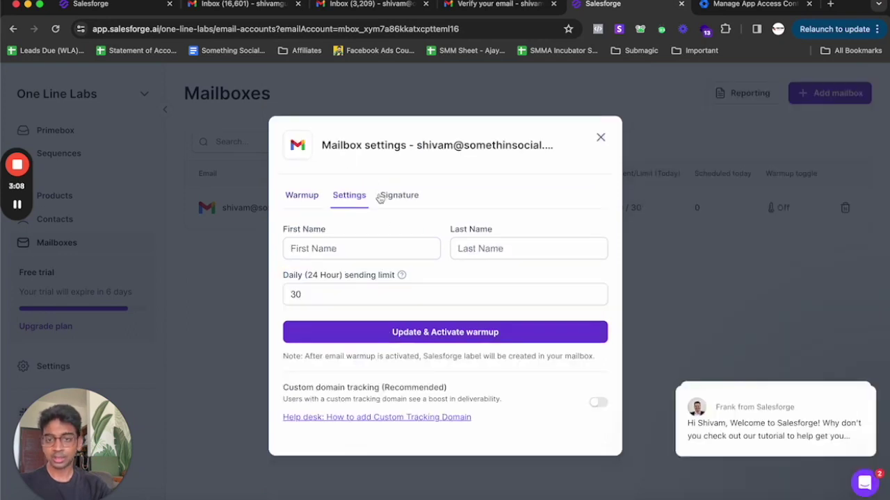
# - Enter the sender's first and last name, set daily sending limit to 25, and activate warmup
pyautogui.click(380, 248)
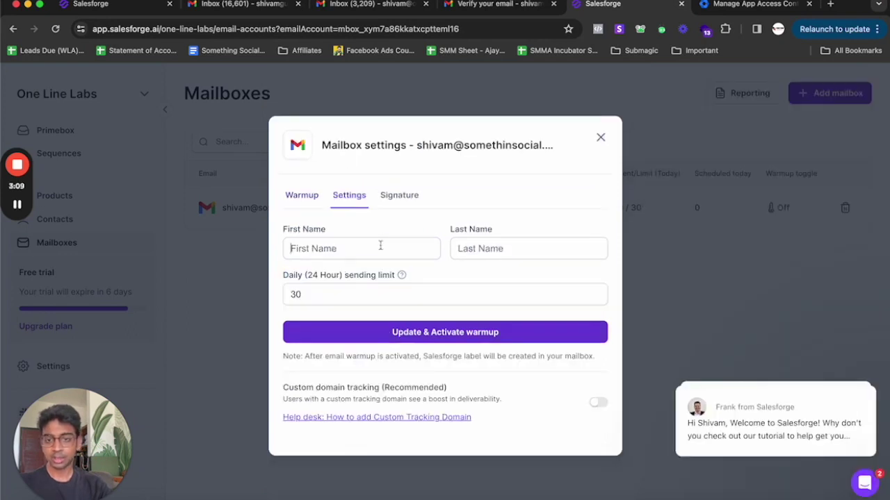
pyautogui.write('Shivam')
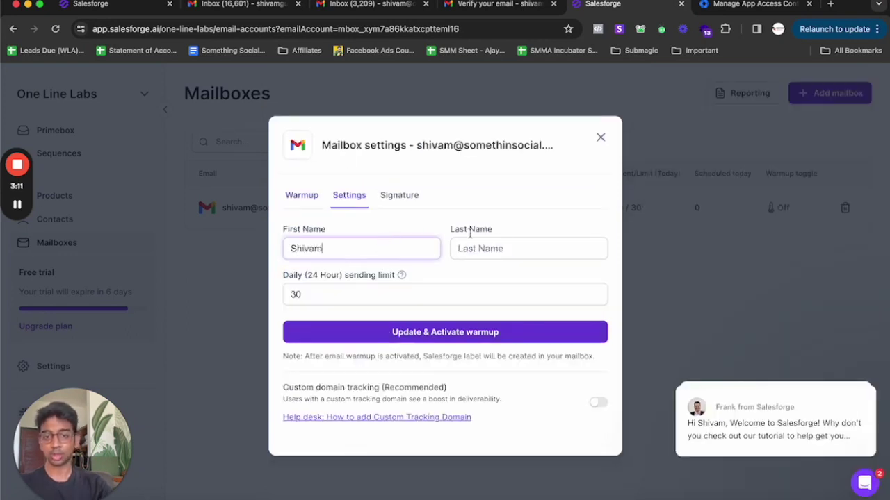
pyautogui.click(502, 242)
pyautogui.write('Gupta')
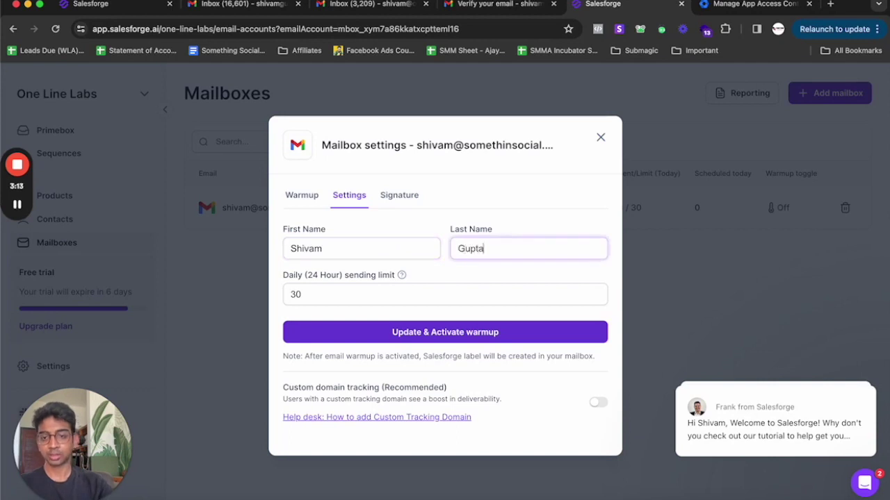
pyautogui.click(342, 297)
pyautogui.press('BackSpace')
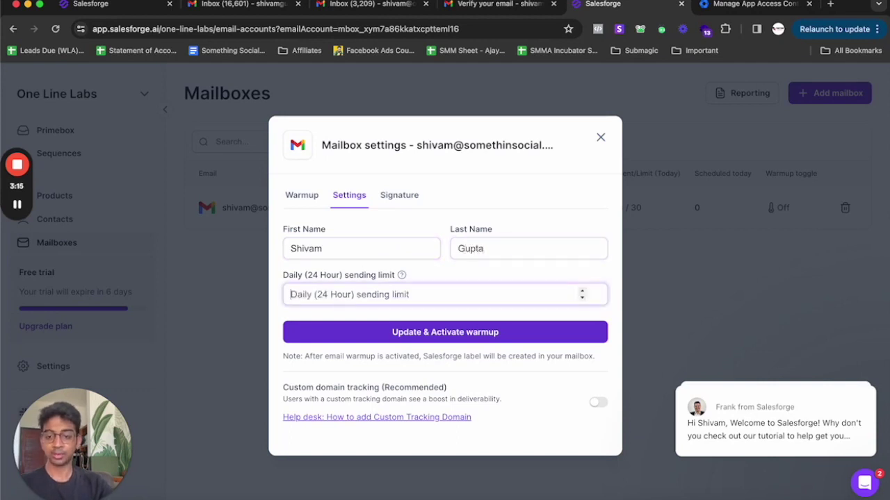
pyautogui.write('25')
pyautogui.click(361, 332)
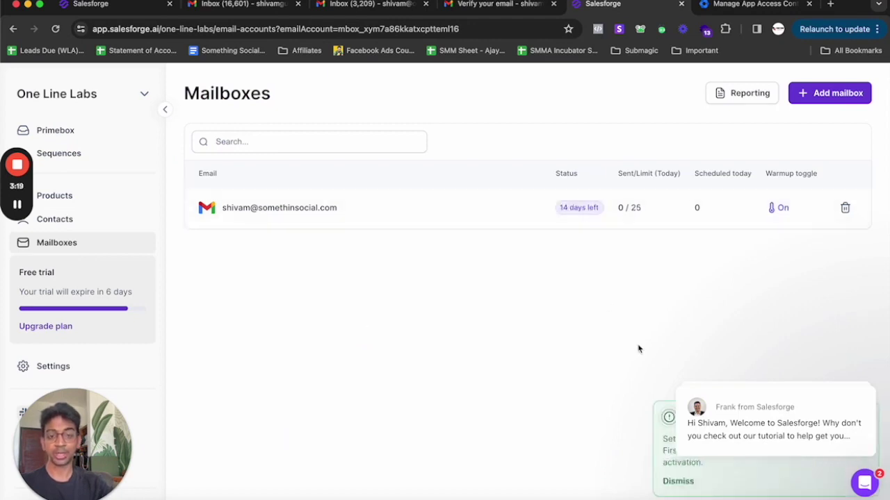
pyautogui.moveTo(704, 417)
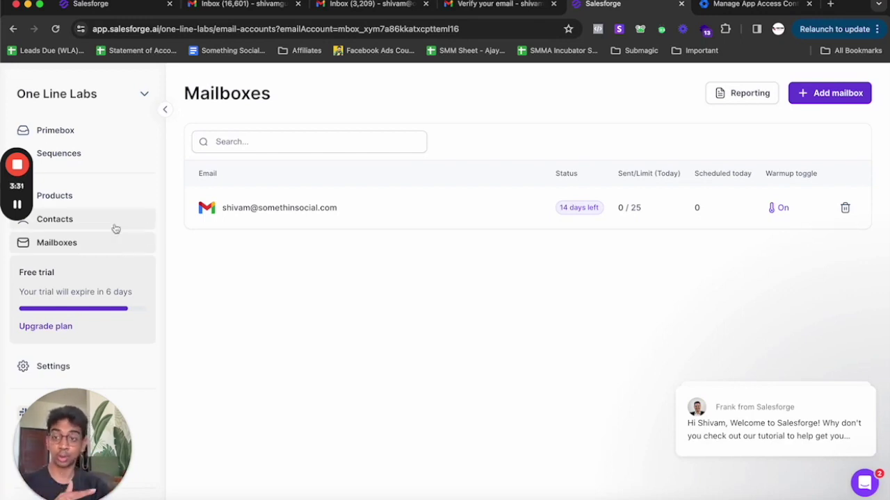
# - Start a new product named DFY Reels in the Coffee industry
pyautogui.click(96, 201)
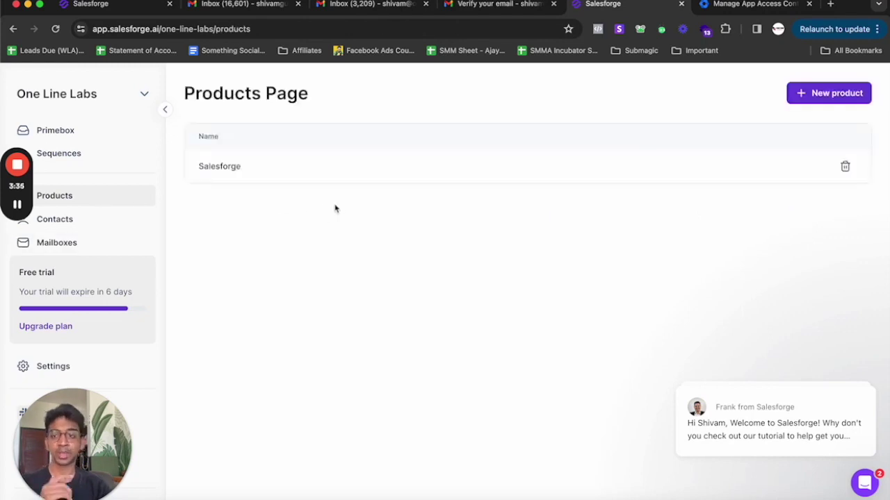
pyautogui.click(816, 102)
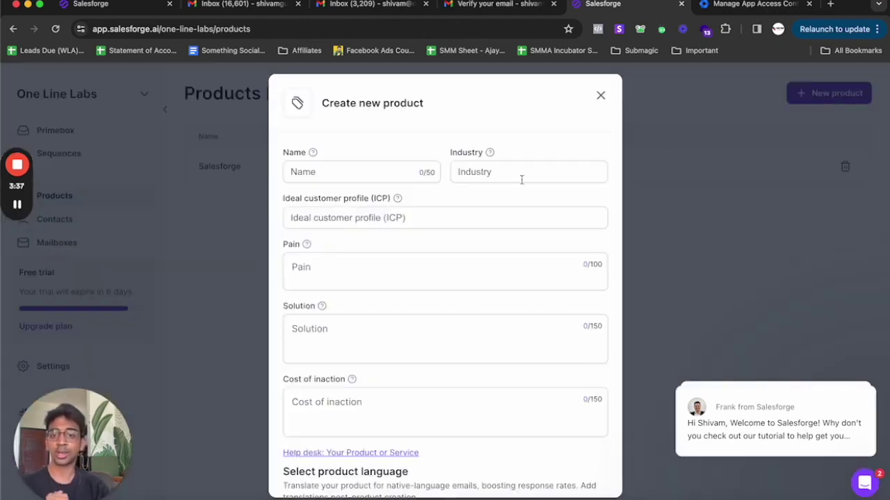
pyautogui.click(369, 175)
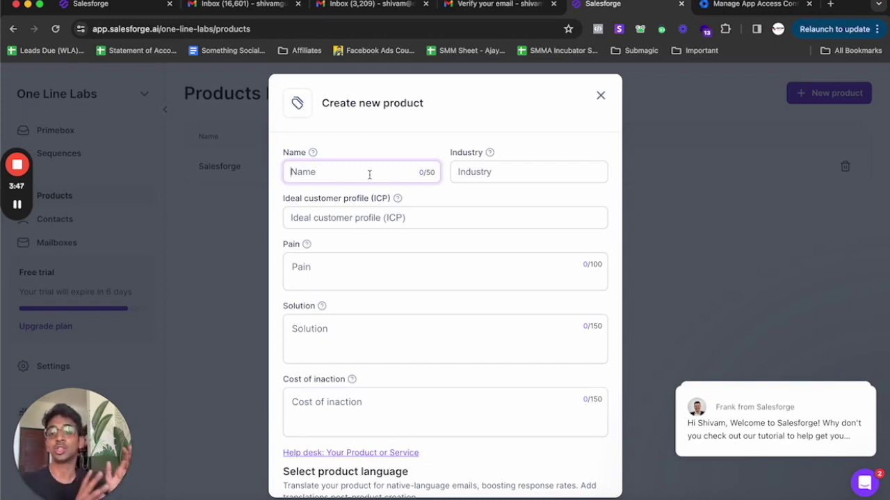
pyautogui.write('DF')
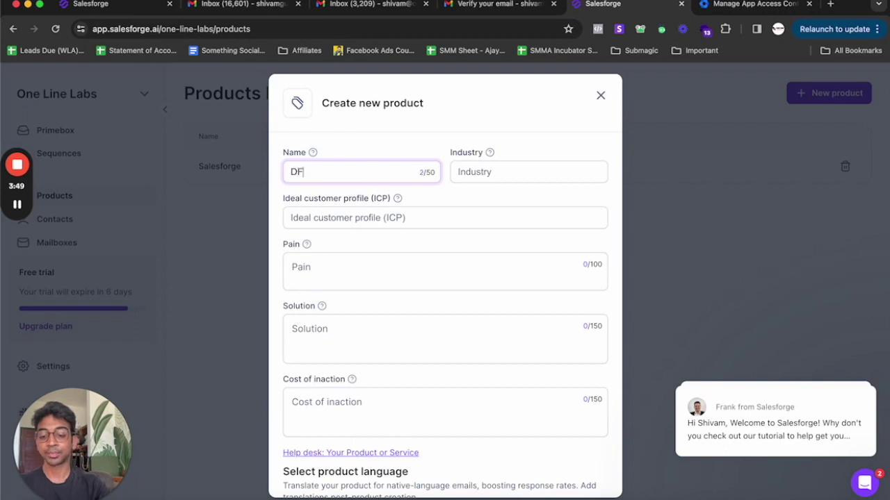
pyautogui.write('Y ree')
pyautogui.press('BackSpace')
pyautogui.press('BackSpace')
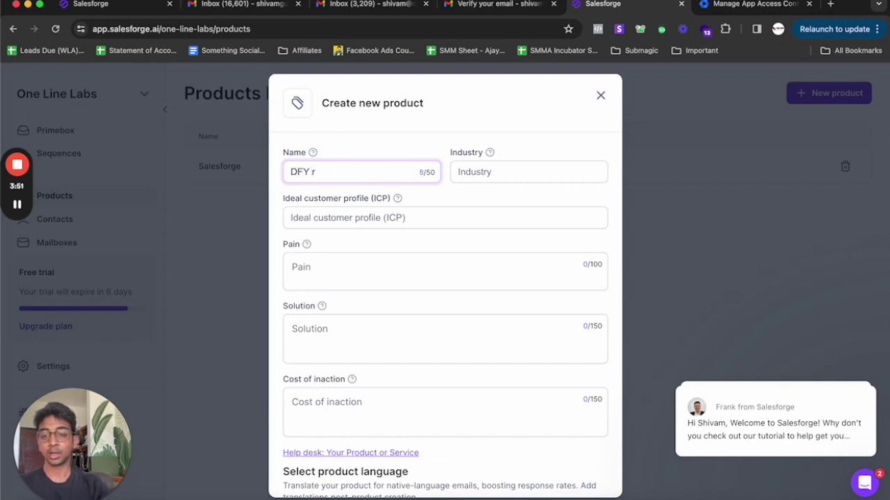
pyautogui.write('eels')
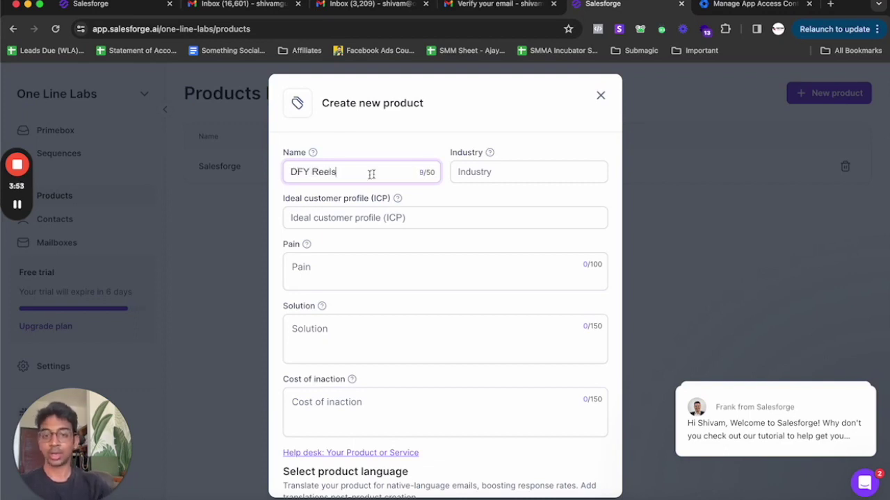
pyautogui.click(486, 172)
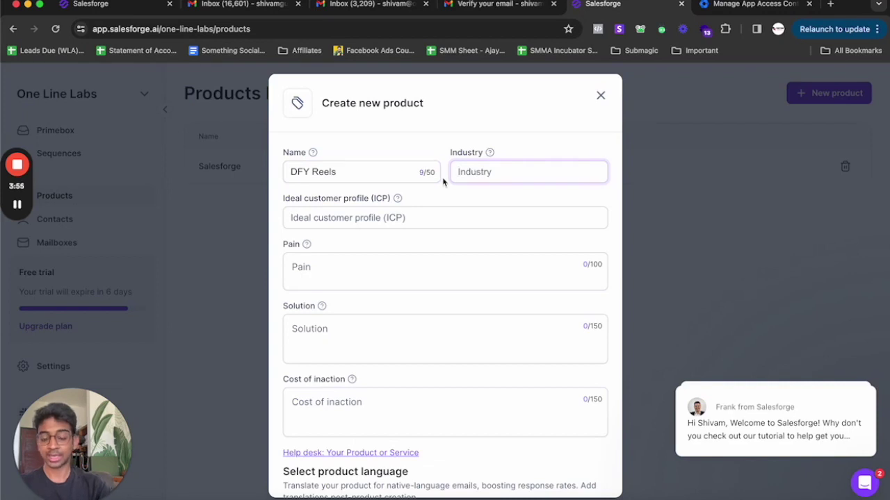
pyautogui.write('Coffee')
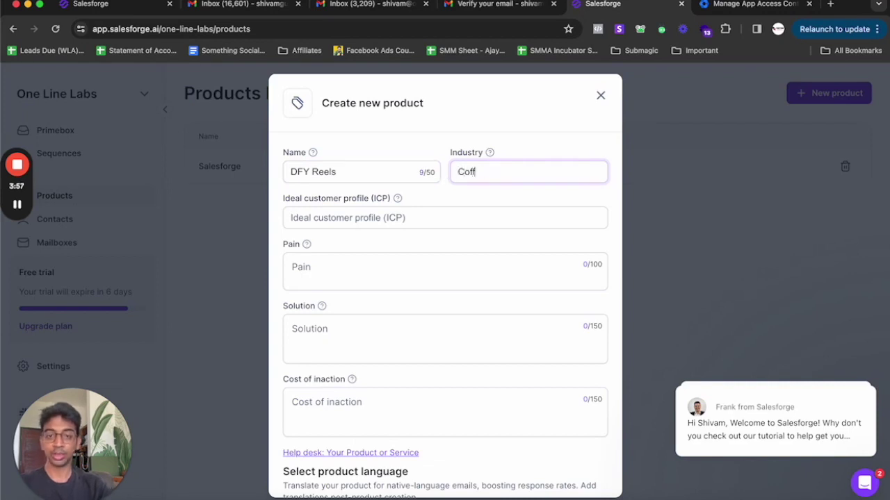
# - Enter the ICP (coffee brands doing $10,000/month) and the social-media takeover text as Solution
pyautogui.click(422, 217)
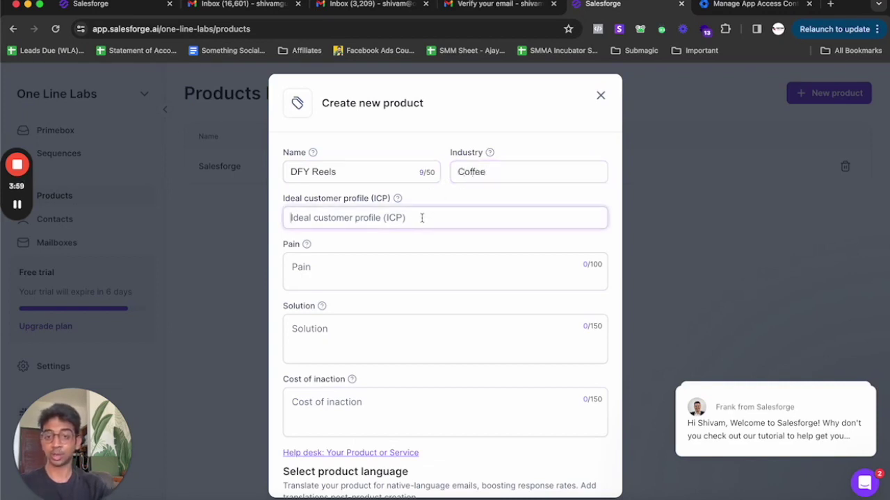
pyautogui.write('Coffee brands o')
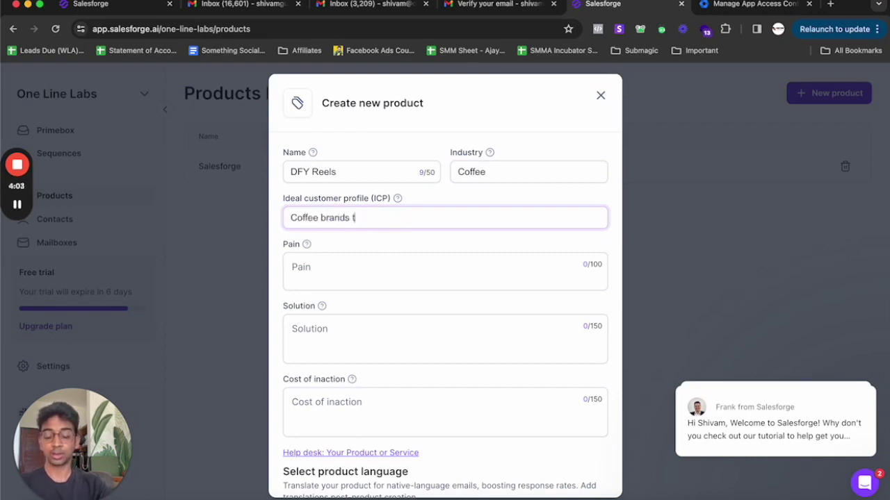
pyautogui.write('hat are')
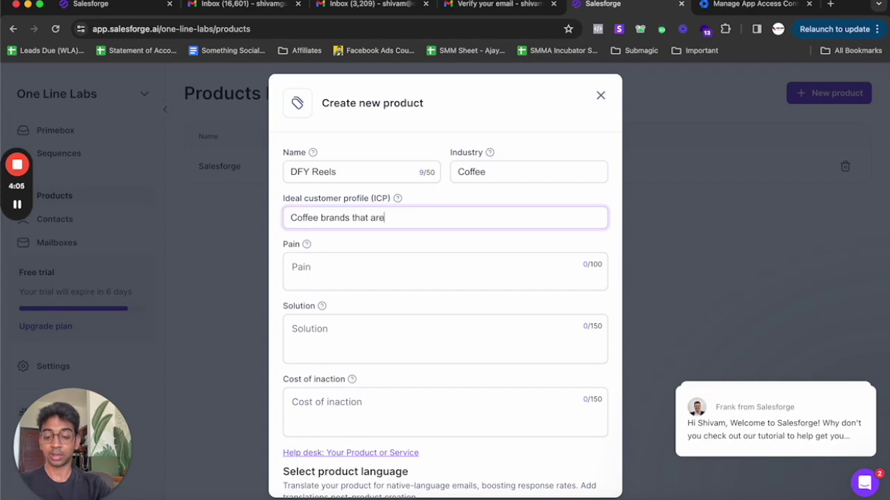
pyautogui.write(' doing $10,000/month')
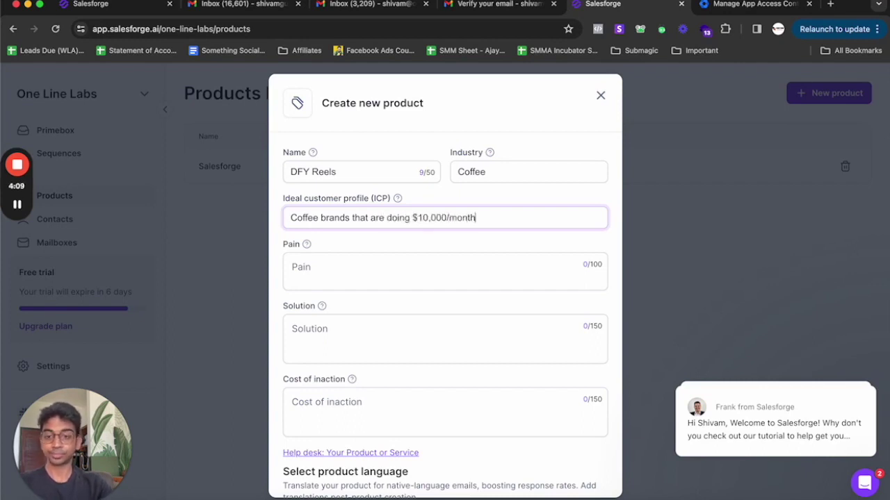
pyautogui.click(387, 266)
pyautogui.write('S')
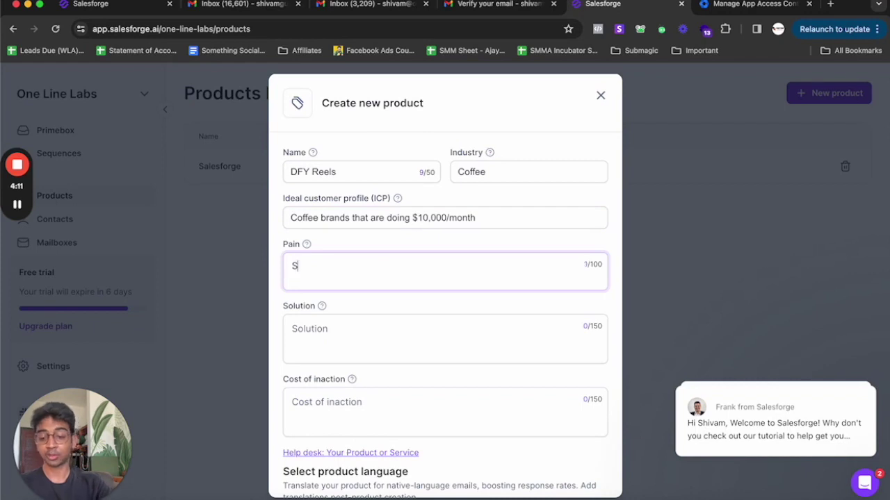
pyautogui.press('BackSpace')
pyautogui.write('We w')
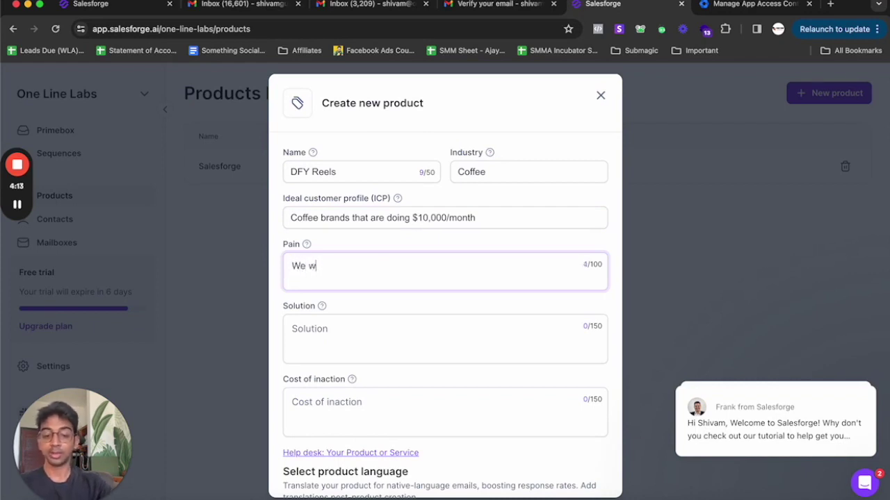
pyautogui.write('ill take over the')
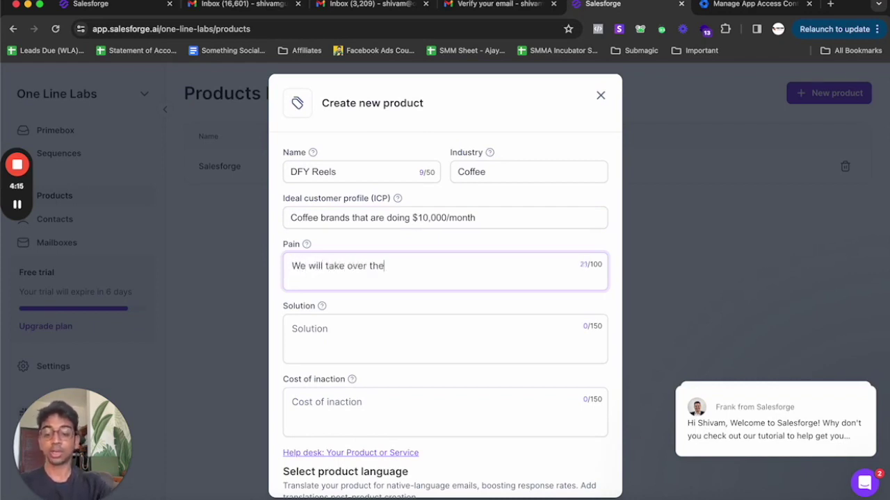
pyautogui.write('ir social me')
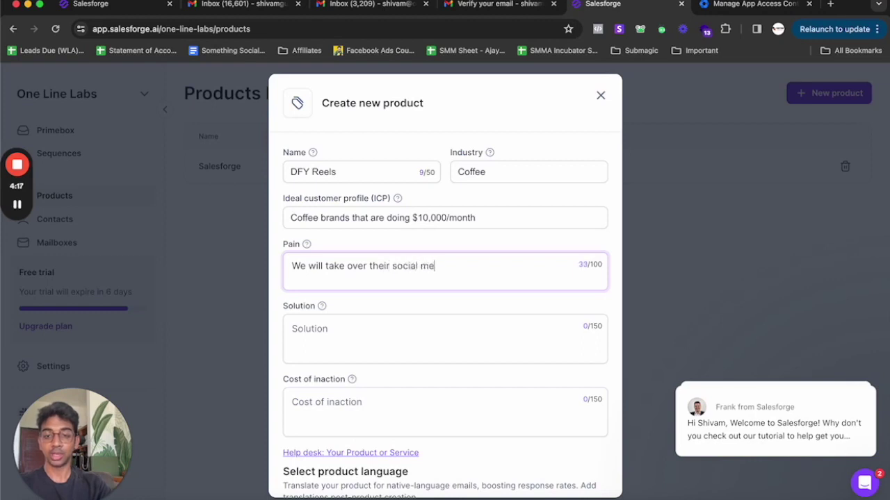
pyautogui.write('dia and help the')
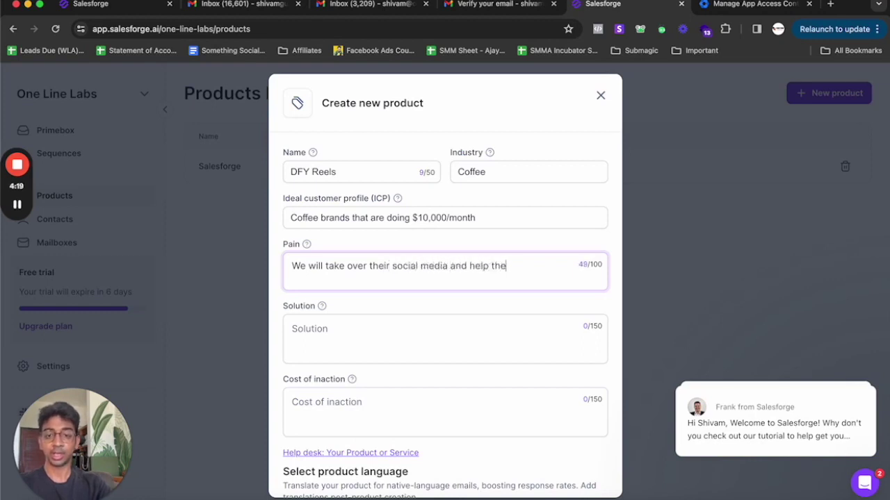
pyautogui.write('m generate more ')
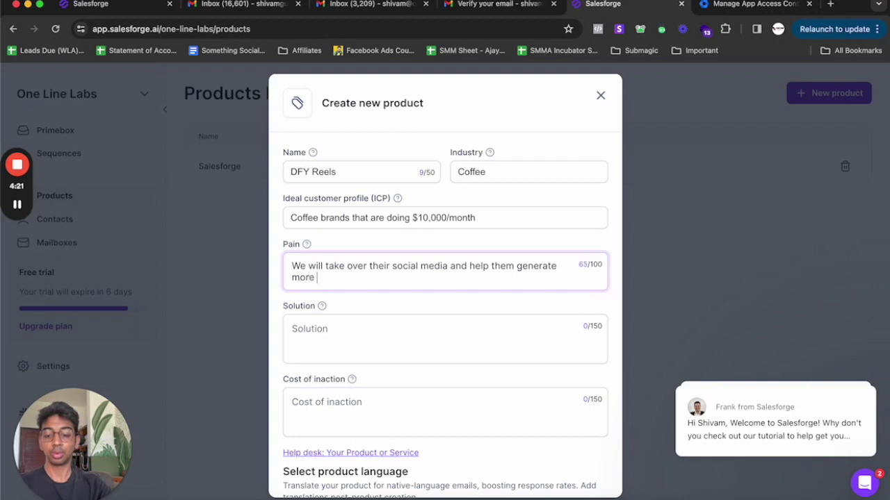
pyautogui.write('sales with our service')
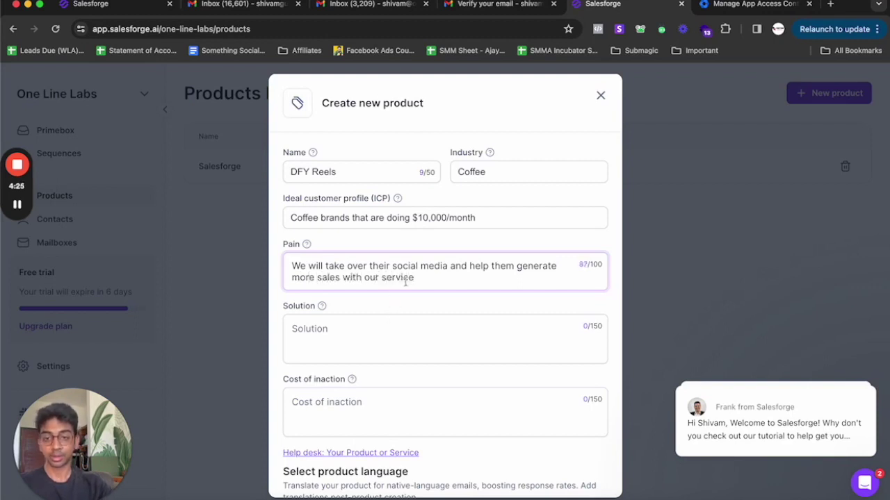
pyautogui.moveTo(412, 275); pyautogui.dragTo(335, 253)
pyautogui.press('super+c')
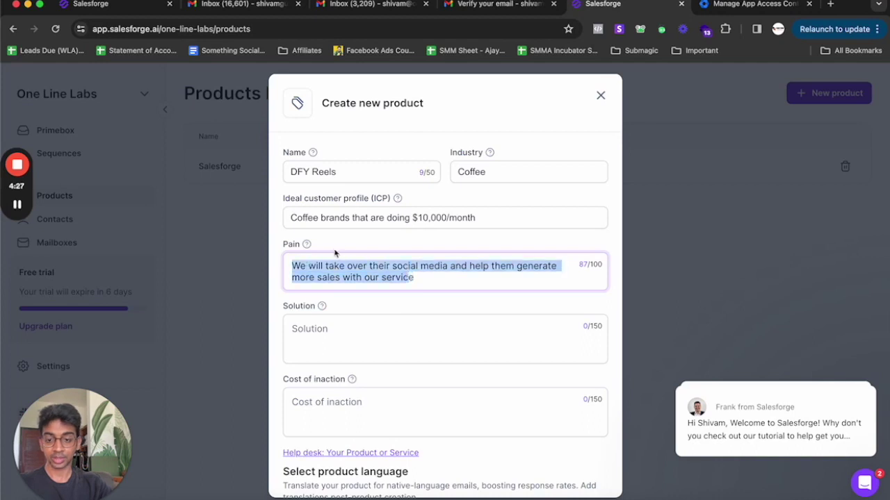
pyautogui.click(329, 327)
pyautogui.press('super+v')
# - Rewrite Pain as inactive social media, set cost of inaction to '-', and create the product
pyautogui.tripleClick(335, 269)
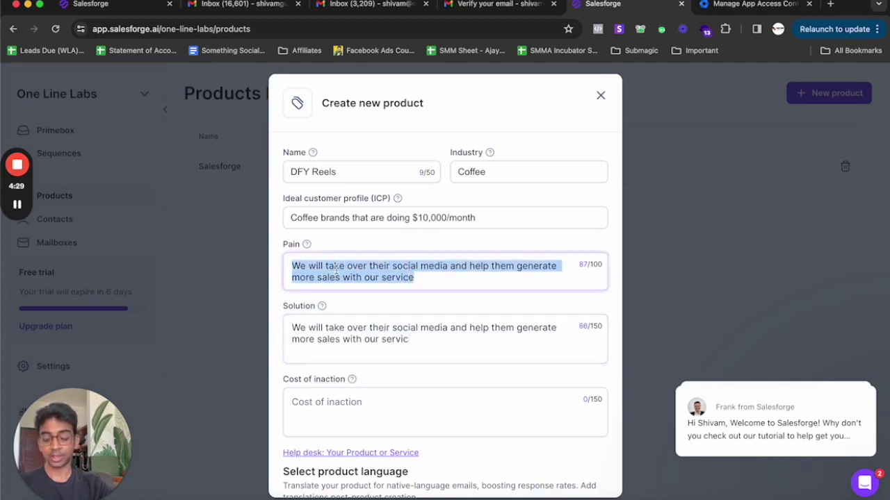
pyautogui.write('Inactive ')
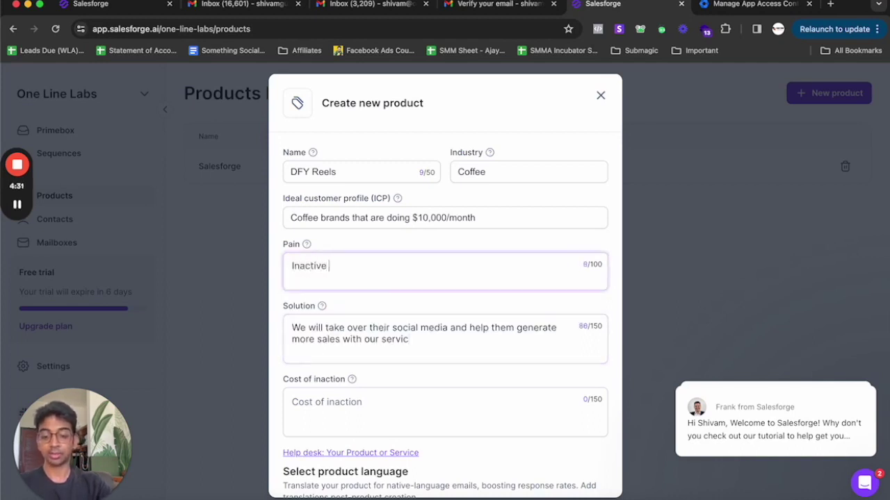
pyautogui.write('social media')
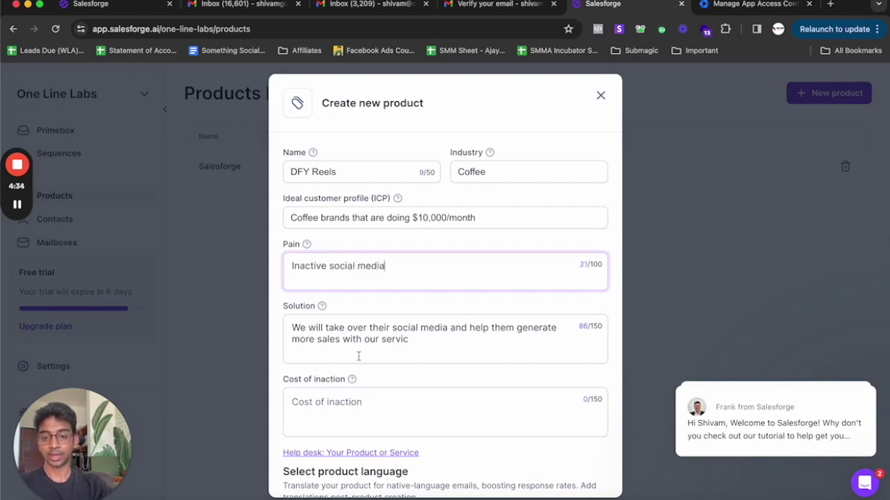
pyautogui.scroll(-3, 359, 356)
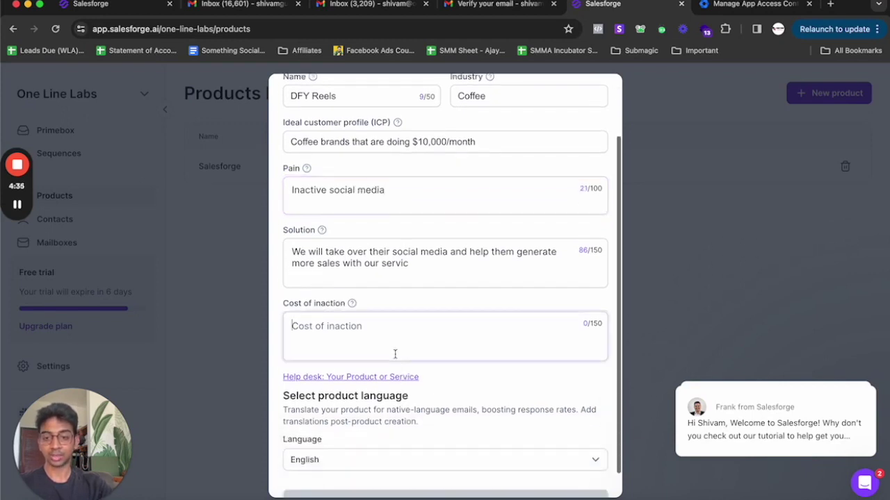
pyautogui.click(395, 333)
pyautogui.scroll(-1, 395, 374)
pyautogui.write('-')
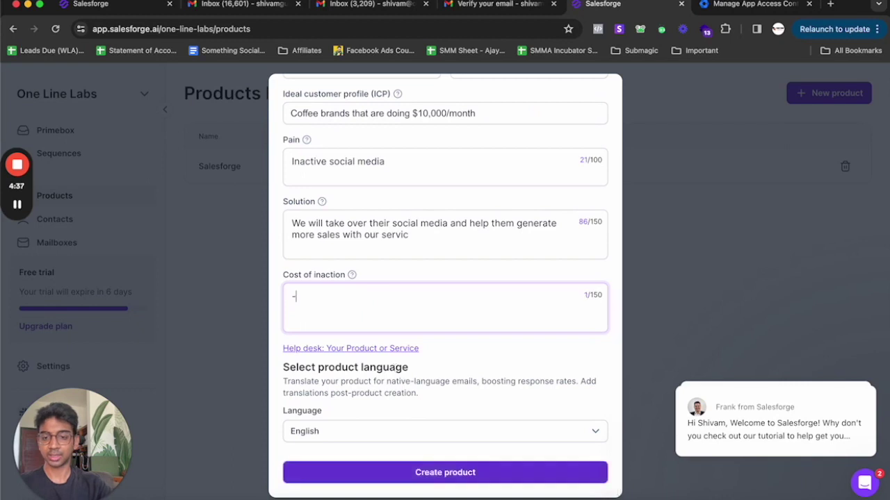
pyautogui.click(389, 475)
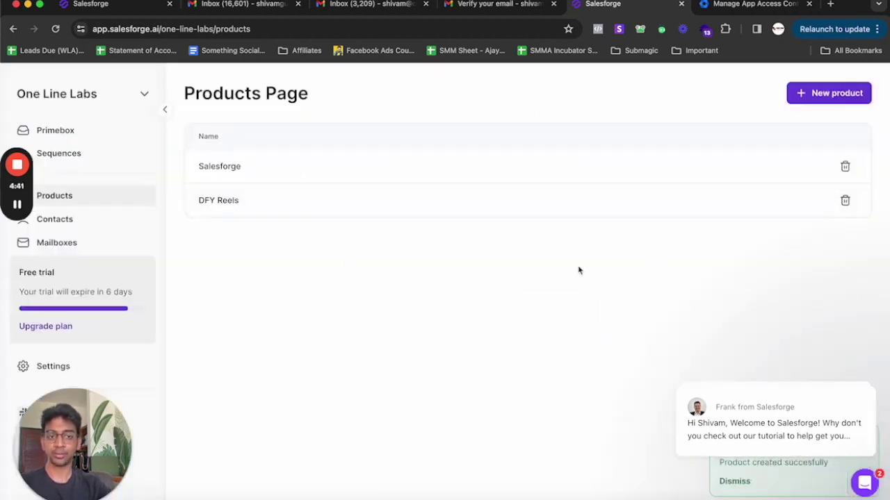
# - Upload Coffee Brands.csv as a new contact import
pyautogui.click(73, 221)
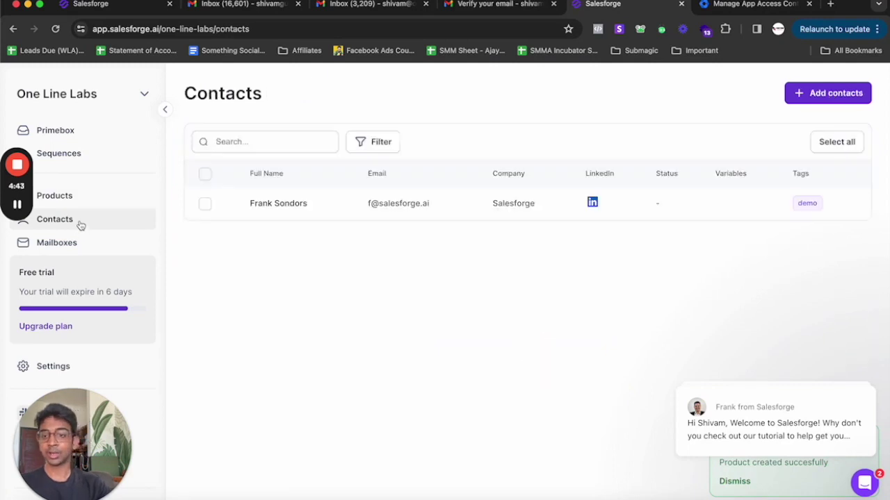
pyautogui.click(805, 97)
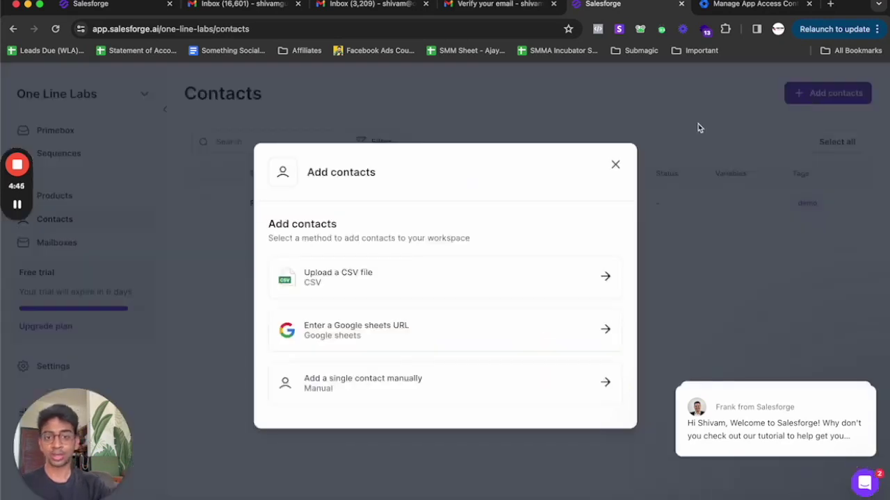
pyautogui.click(356, 273)
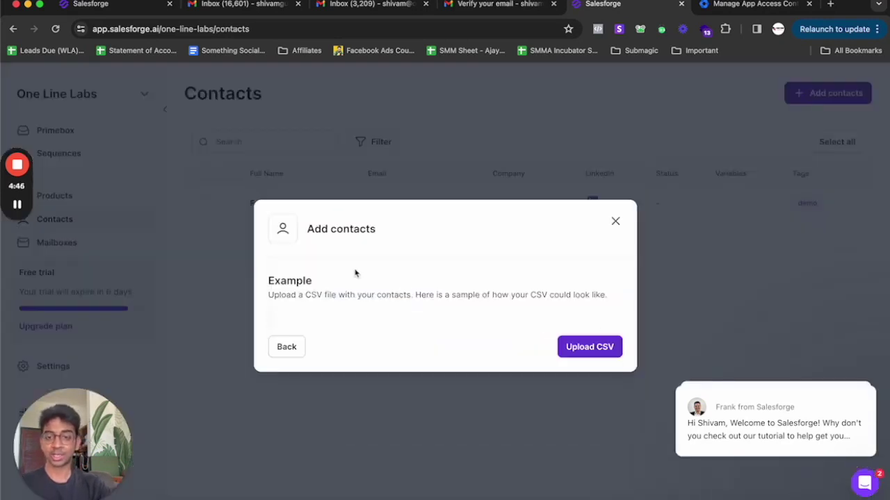
pyautogui.click(570, 348)
pyautogui.click(333, 234)
pyautogui.rightClick(338, 237)
pyautogui.click(650, 371)
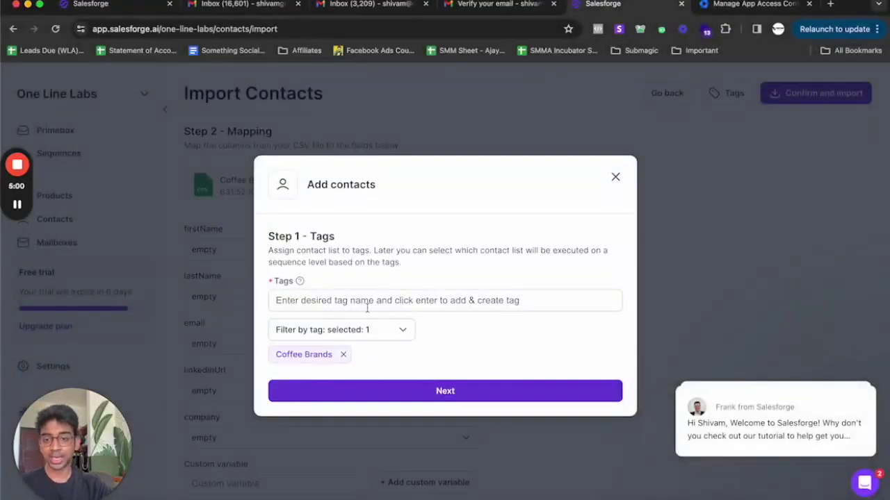
# - Tag the imported contacts 'Coffee DFY Reels' and continue to column mapping
pyautogui.click(369, 296)
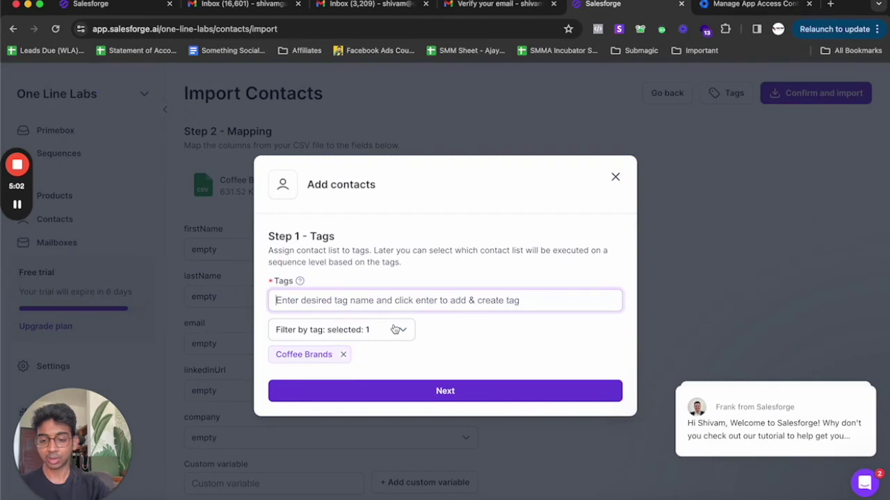
pyautogui.write('Coffee')
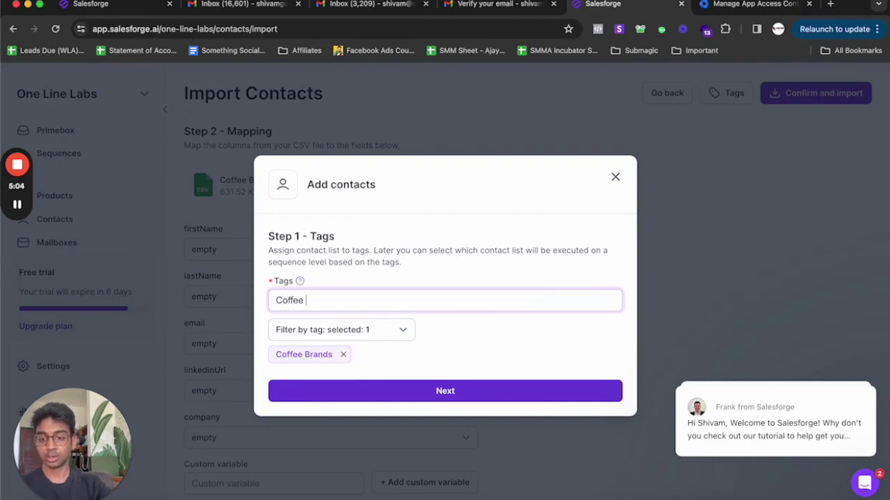
pyautogui.write(' DFY Reels')
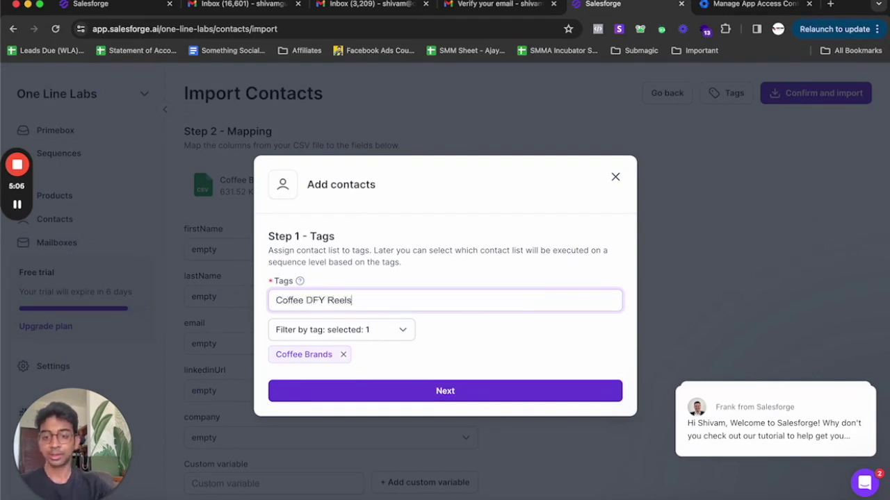
pyautogui.click(415, 395)
pyautogui.scroll(-3, 272, 417)
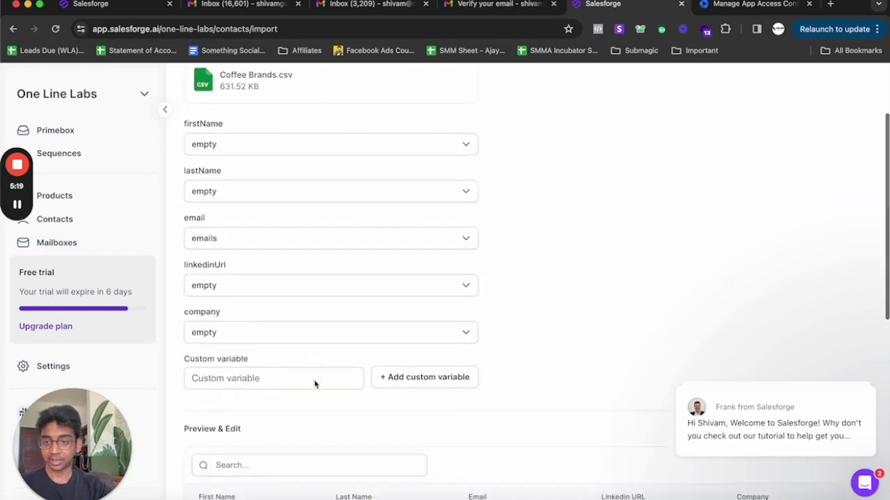
# - Map the linkedinUrl field to the CSV's linkedin_url column
pyautogui.click(317, 285)
pyautogui.scroll(-3, 306, 396)
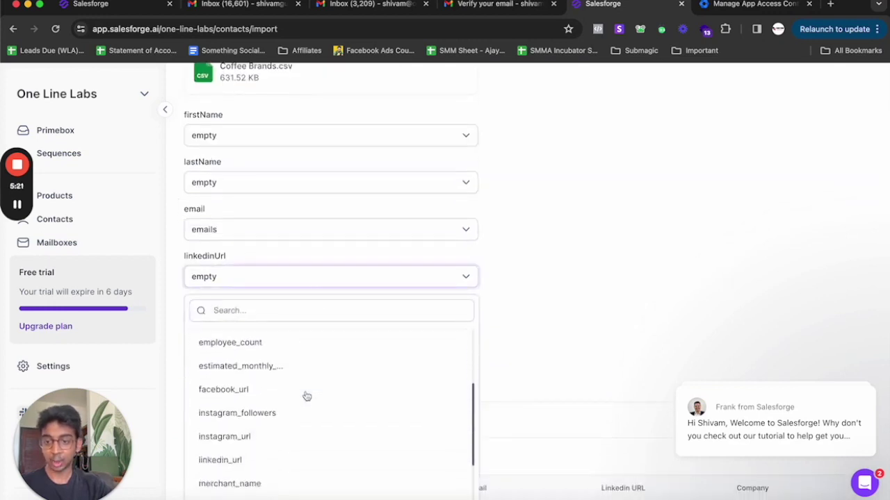
pyautogui.scroll(-3, 307, 396)
pyautogui.click(289, 385)
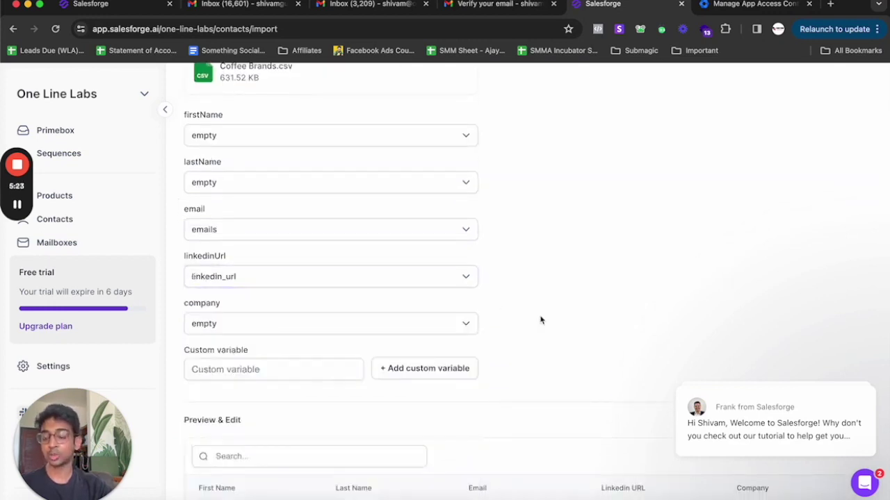
# - Review the preview and confirm importing the coffee-brand contacts
pyautogui.scroll(-5, 560, 341)
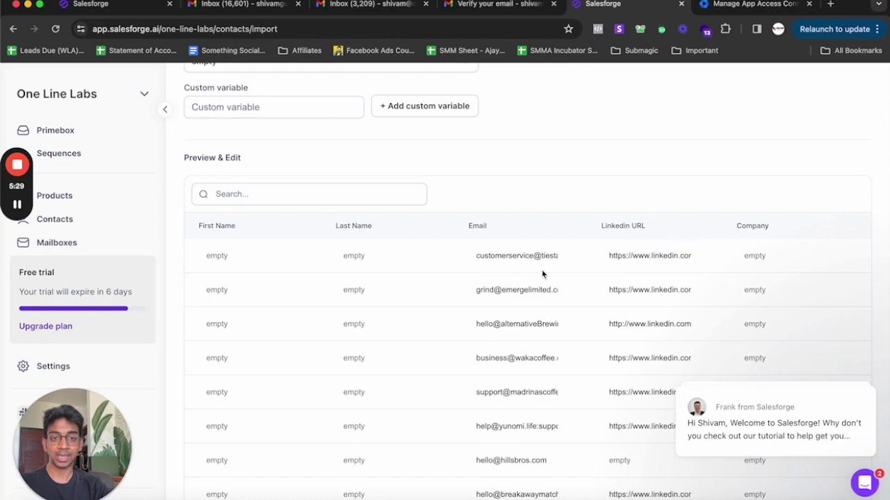
pyautogui.scroll(2, 544, 273)
pyautogui.scroll(-4, 483, 251)
pyautogui.scroll(10, 481, 250)
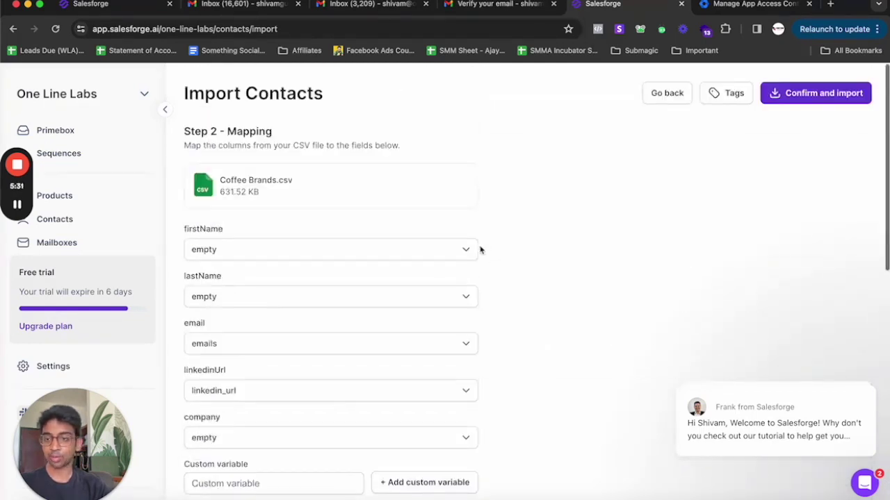
pyautogui.click(822, 96)
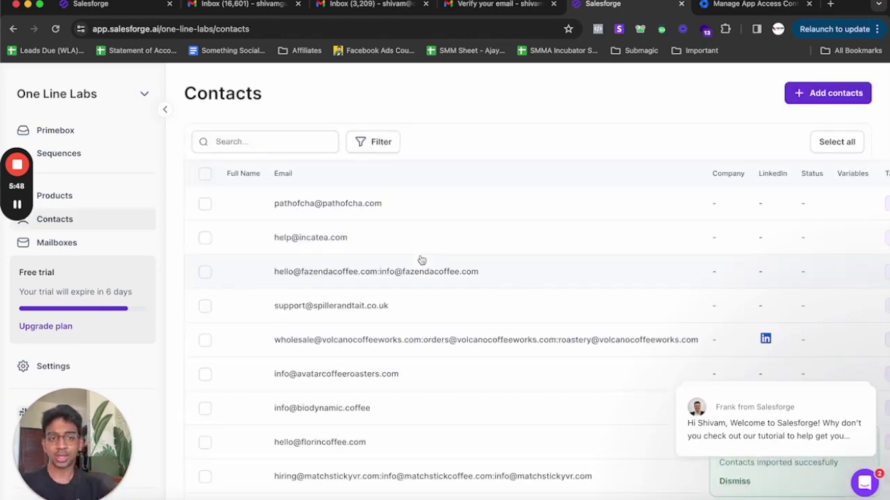
pyautogui.scroll(-2, 377, 276)
pyautogui.scroll(2, 379, 276)
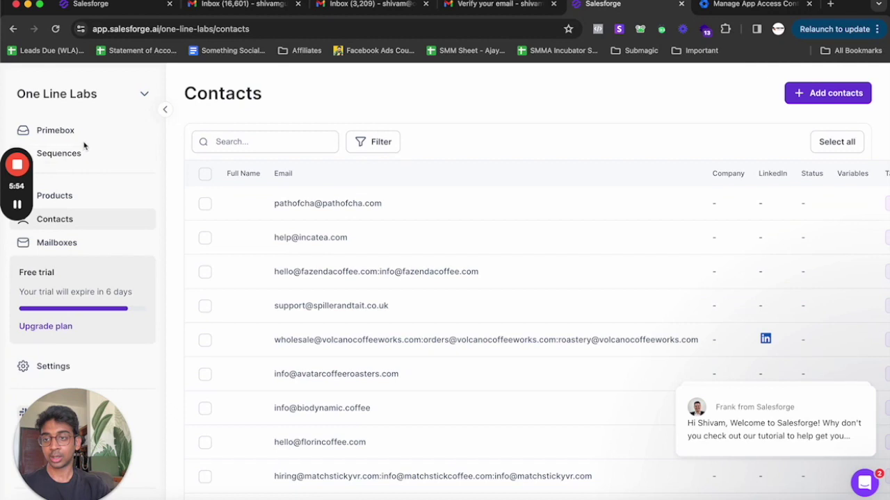
# - Create a sequence named 'Coofee brand' for the DFY Reels product
pyautogui.click(82, 151)
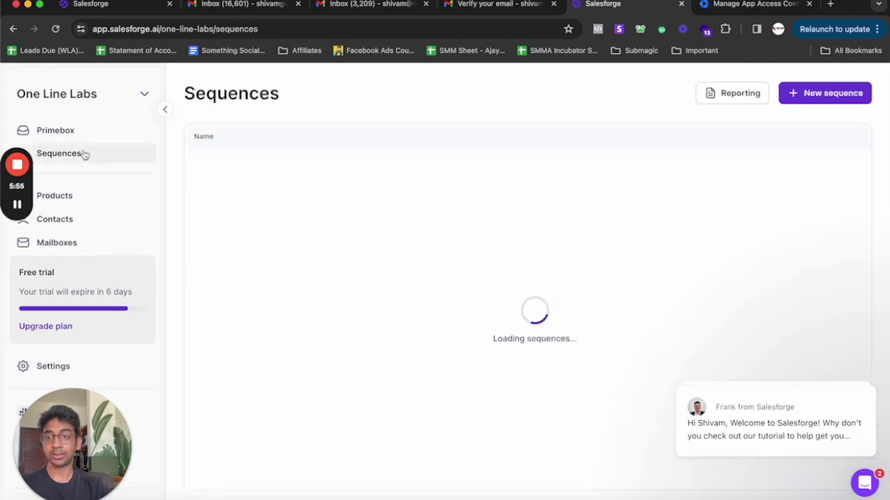
pyautogui.click(815, 95)
pyautogui.click(399, 240)
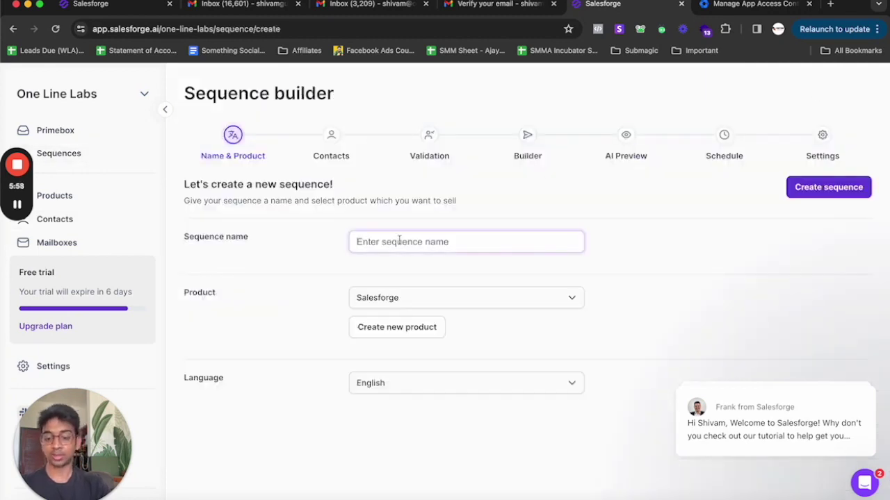
pyautogui.write('Coo')
pyautogui.write('fee b')
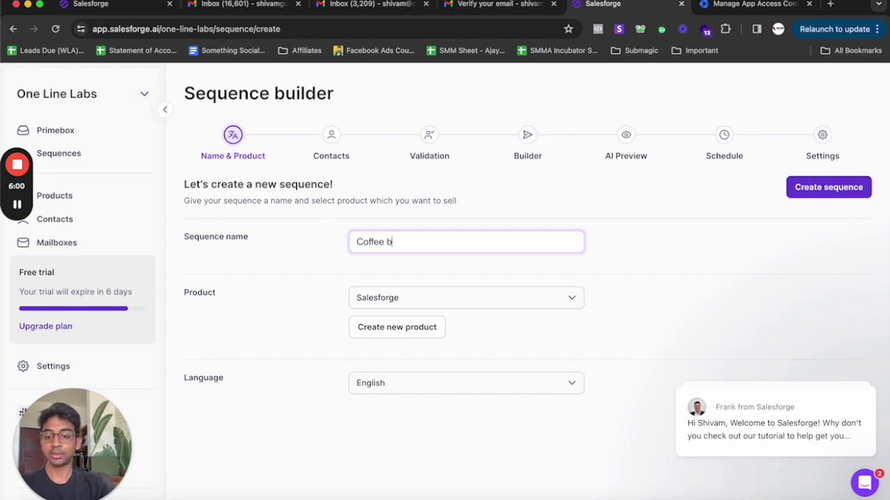
pyautogui.write('rands')
pyautogui.click(421, 298)
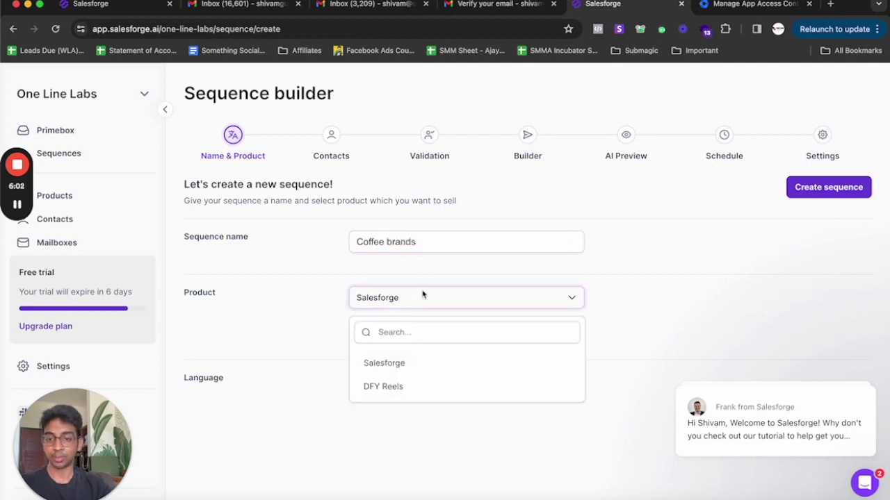
pyautogui.click(415, 386)
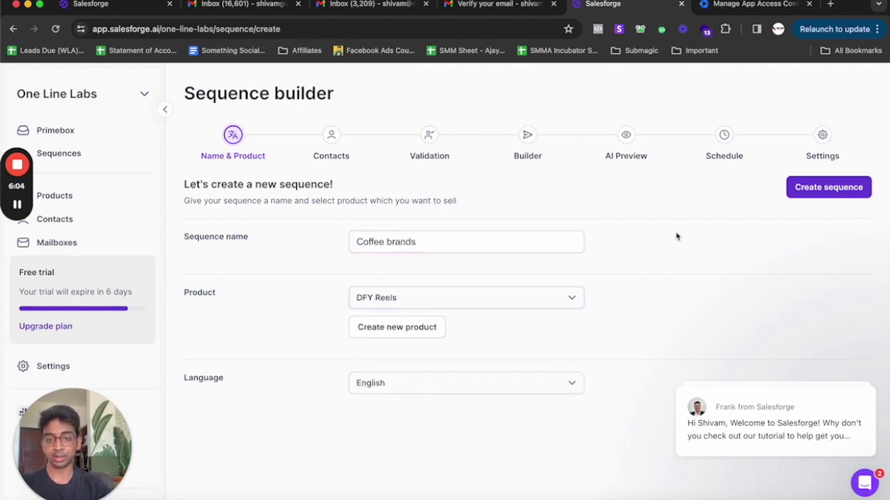
pyautogui.click(827, 187)
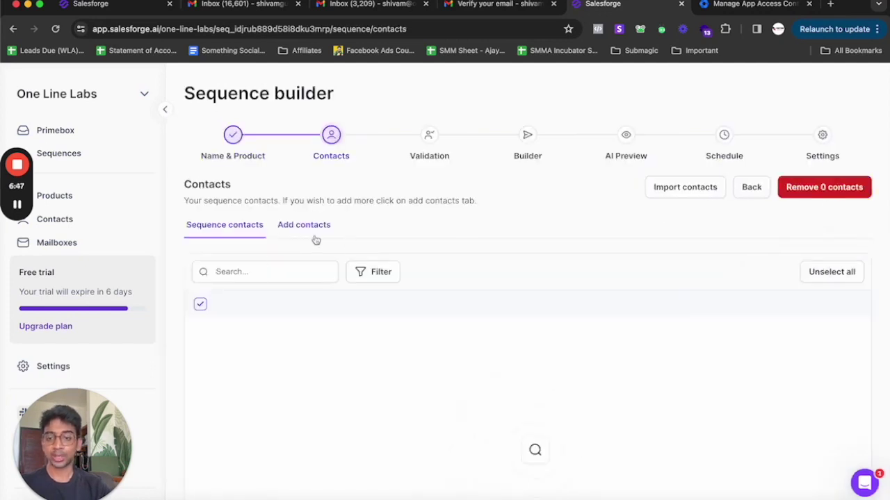
# - Add three contacts to the sequence, deselecting the other seven on the page
pyautogui.click(310, 228)
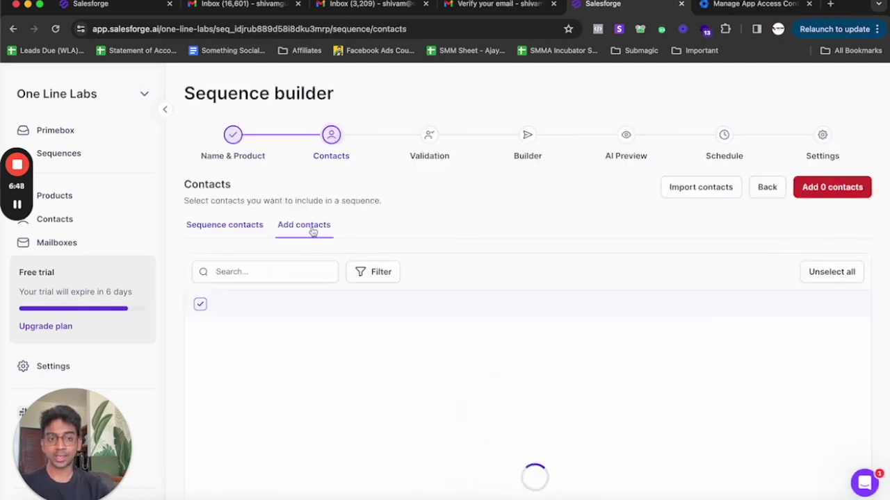
pyautogui.click(205, 304)
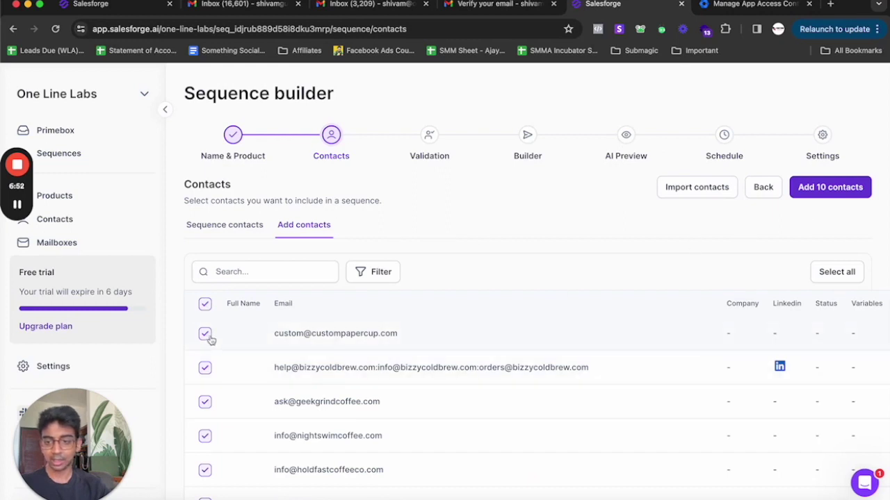
pyautogui.scroll(-3, 206, 348)
pyautogui.click(205, 434)
pyautogui.click(205, 401)
pyautogui.click(205, 366)
pyautogui.click(205, 332)
pyautogui.click(205, 298)
pyautogui.click(205, 264)
pyautogui.scroll(1, 206, 233)
pyautogui.scroll(3, 207, 233)
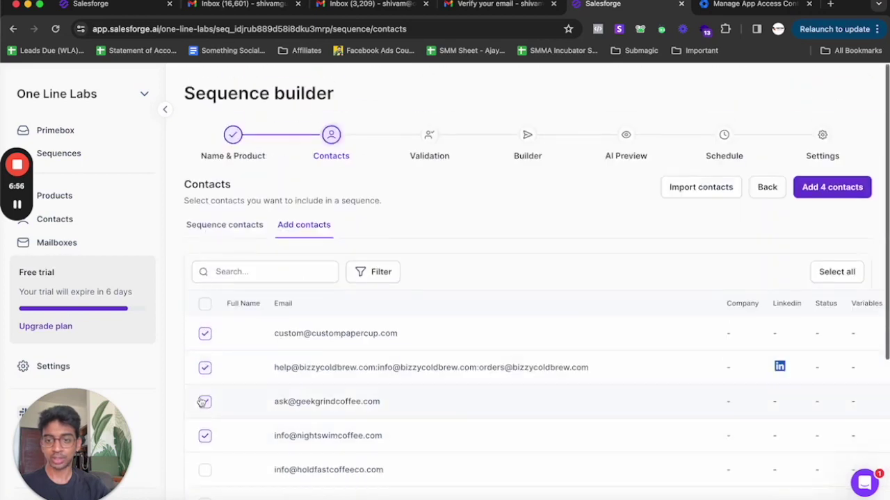
pyautogui.click(205, 435)
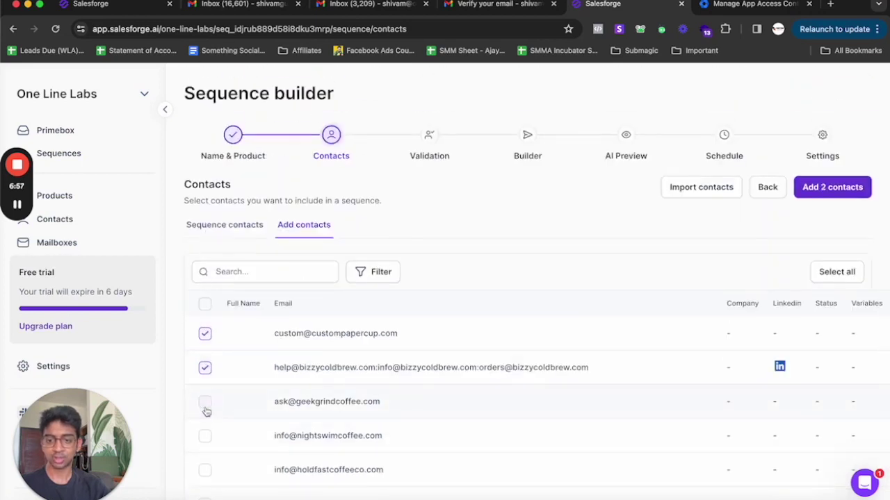
pyautogui.click(848, 193)
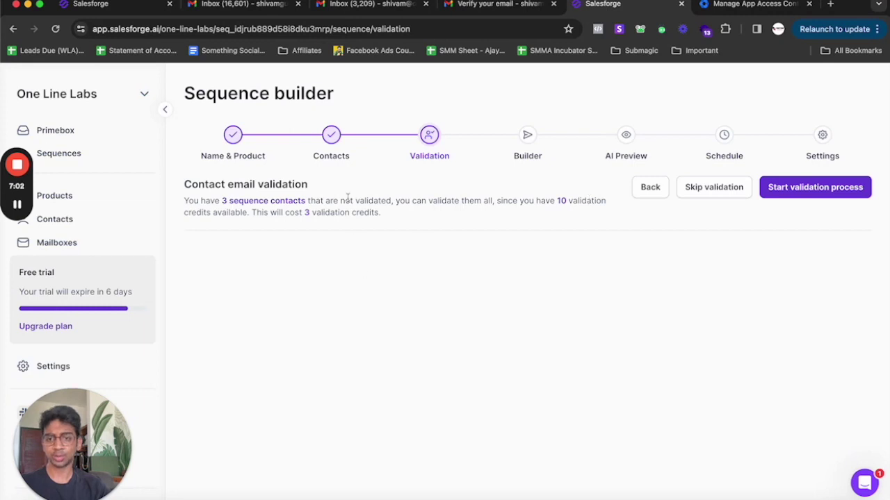
# - Skip email validation to reach the sequence's step builder
pyautogui.tripleClick(348, 200)
pyautogui.click(360, 208)
pyautogui.click(711, 187)
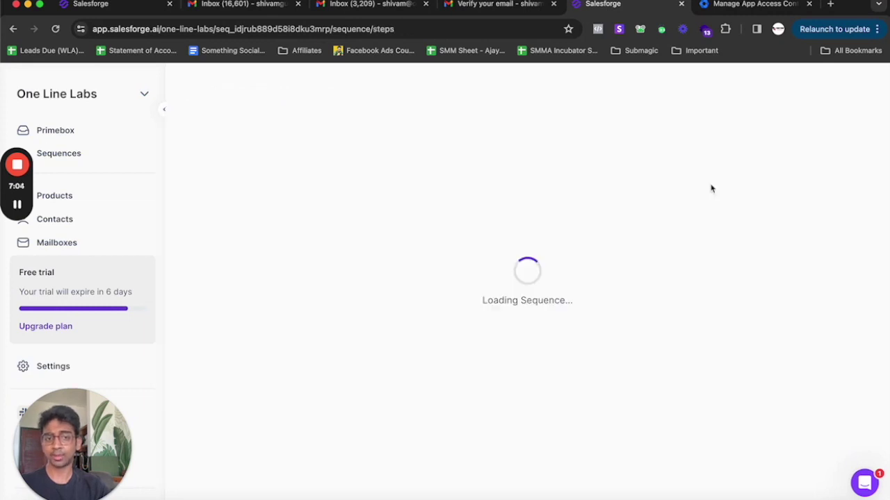
pyautogui.scroll(-3, 290, 278)
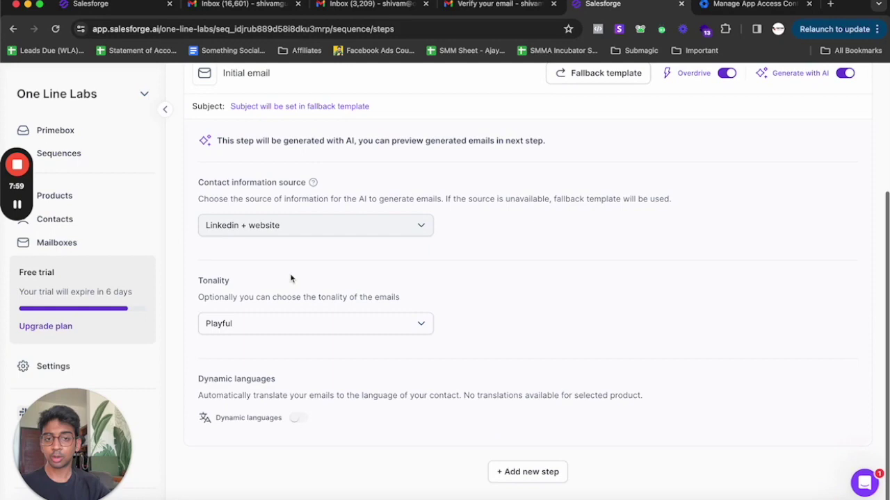
pyautogui.scroll(3, 291, 278)
pyautogui.moveTo(732, 253)
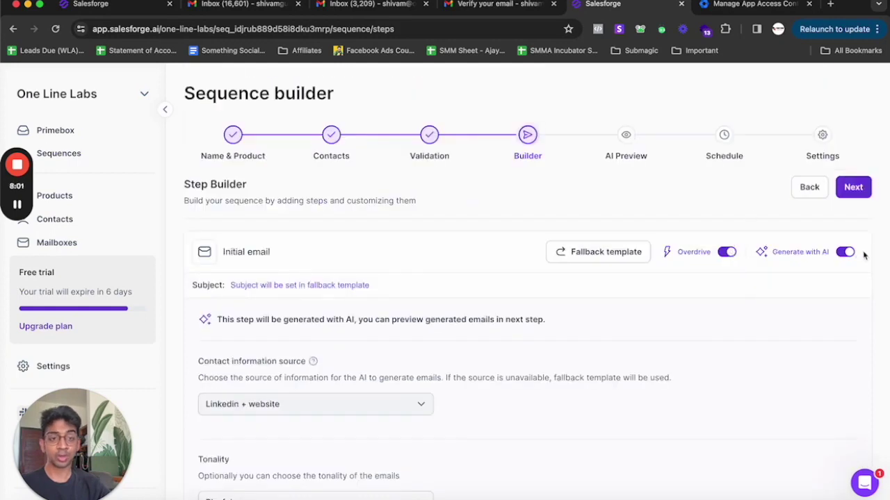
# - Set the fallback email subject to 'Quick Questio' plus {{first_name}} and save the template
pyautogui.click(586, 248)
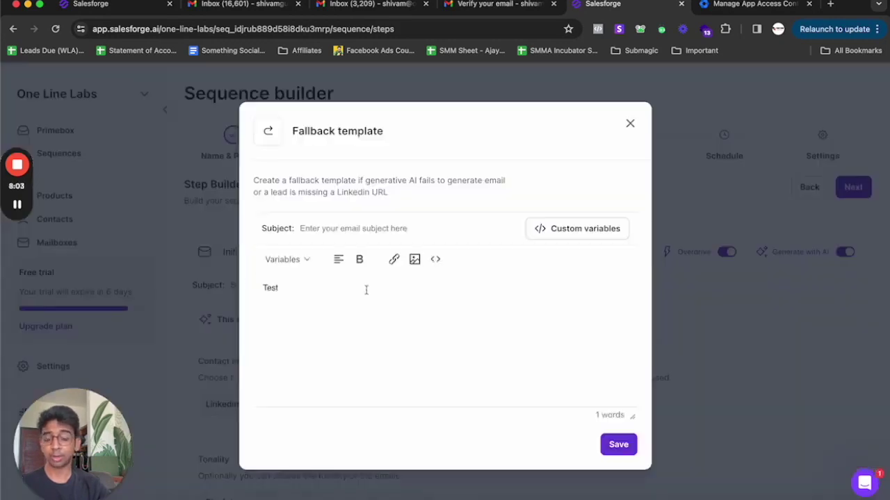
pyautogui.click(556, 230)
pyautogui.click(449, 223)
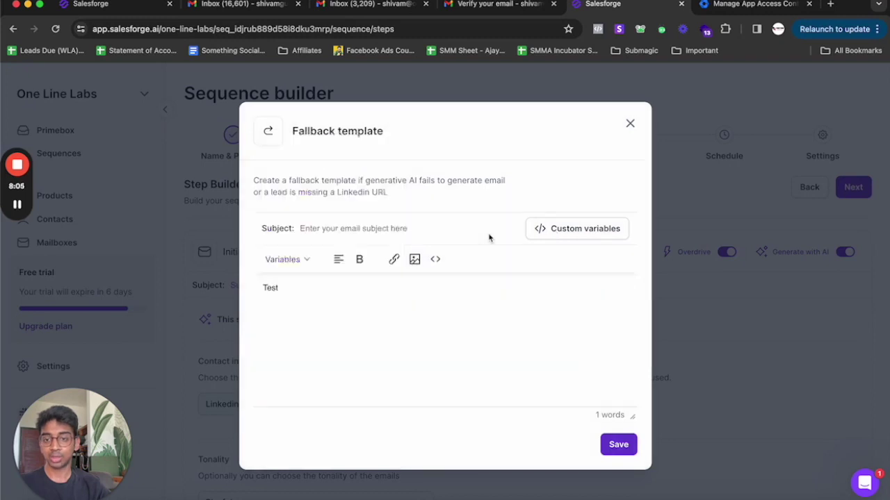
pyautogui.click(439, 233)
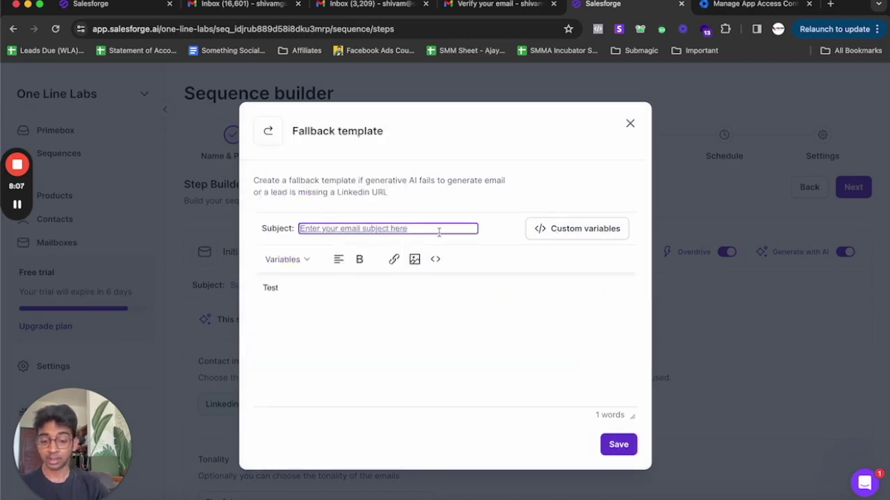
pyautogui.write('Quick Qu')
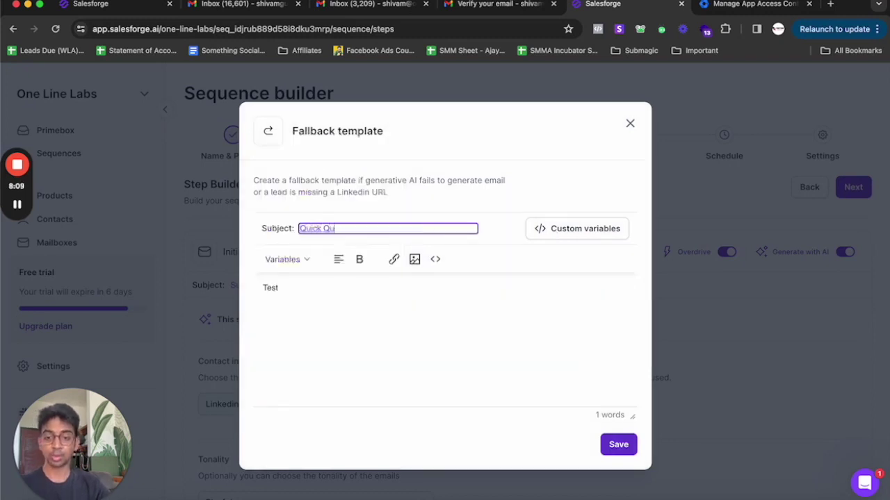
pyautogui.write('estion')
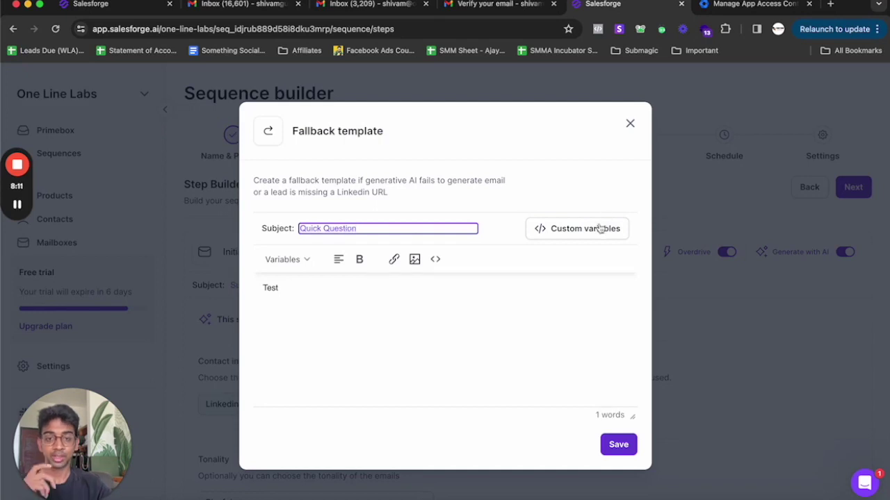
pyautogui.click(600, 229)
pyautogui.click(323, 188)
pyautogui.click(616, 445)
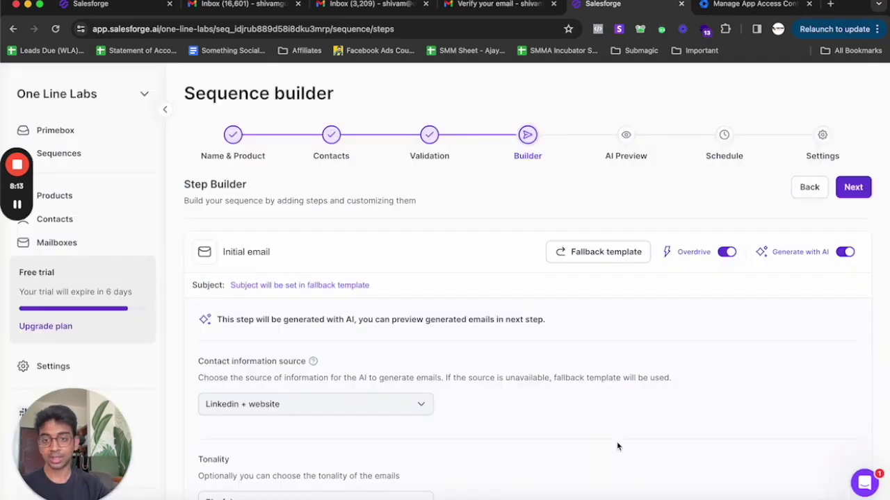
# - Check the saved fallback settings and continue to the AI Preview step
pyautogui.scroll(-3, 419, 313)
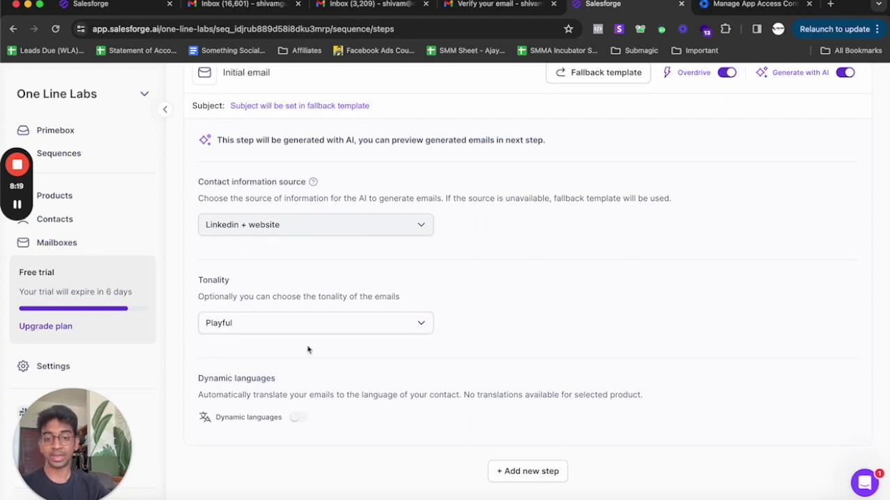
pyautogui.scroll(3, 308, 350)
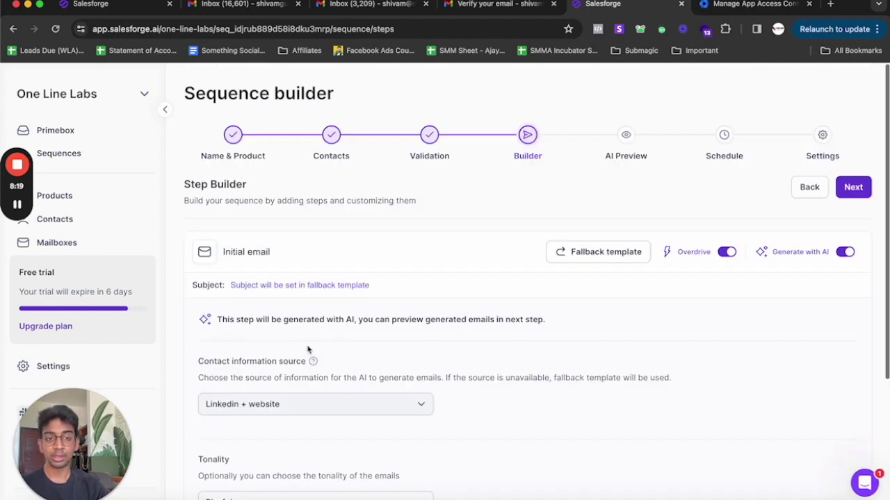
pyautogui.click(853, 187)
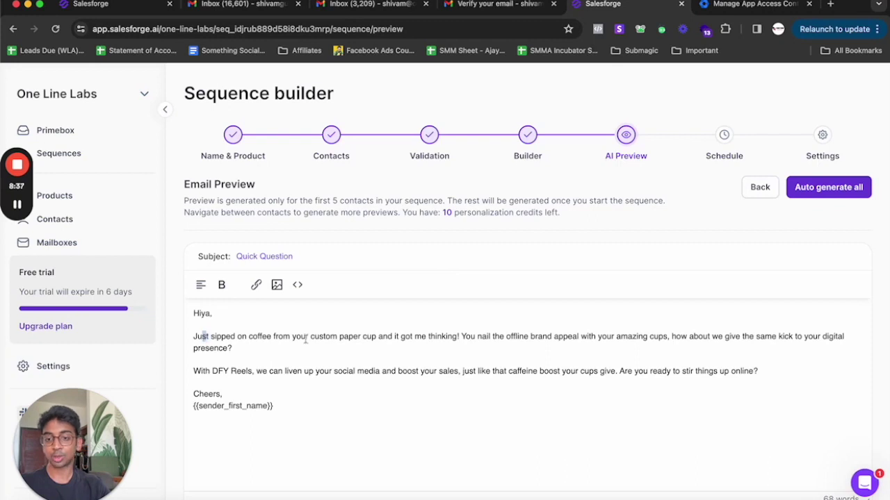
# - Read the first contact's email, with its coffee-cup opener, compliment, and DFY Reels social media offer
pyautogui.moveTo(201, 336); pyautogui.dragTo(367, 341)
pyautogui.click(366, 339)
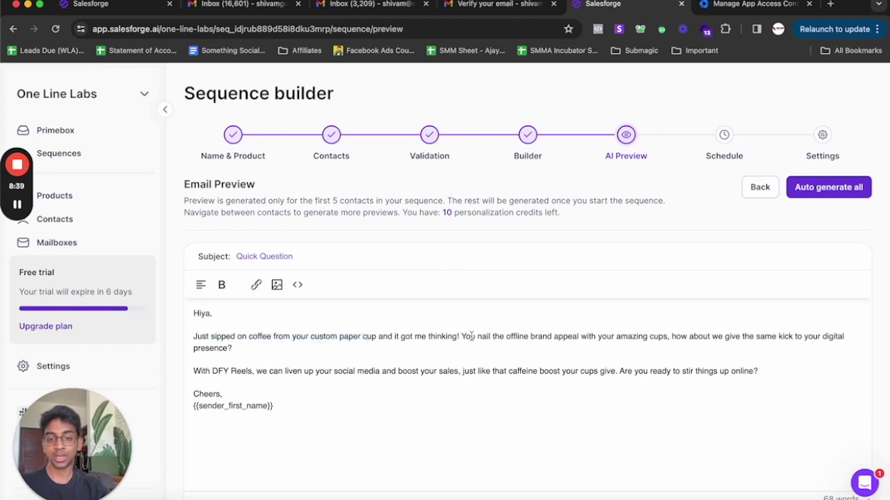
pyautogui.moveTo(459, 336); pyautogui.dragTo(586, 338)
pyautogui.click(672, 339)
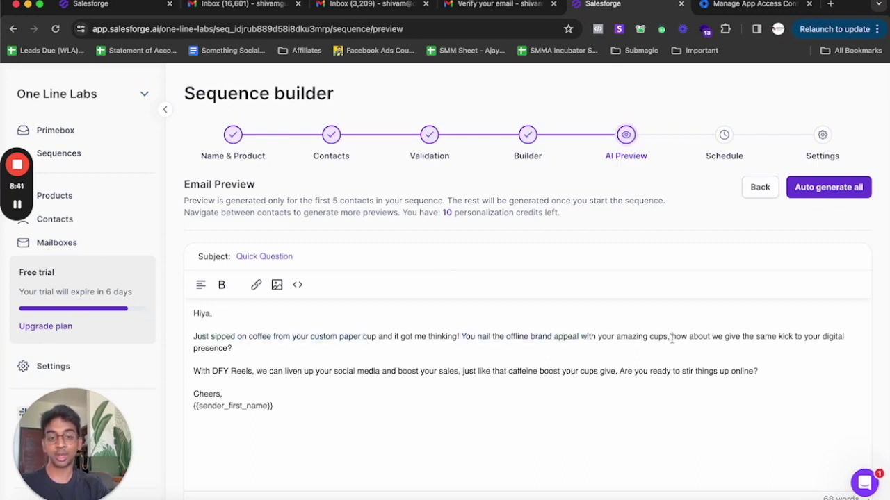
pyautogui.moveTo(666, 338); pyautogui.dragTo(840, 346)
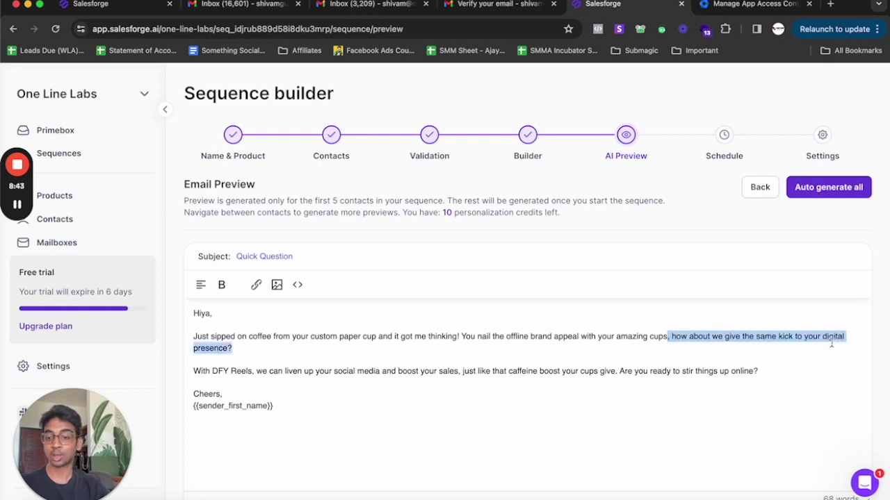
pyautogui.click(831, 343)
pyautogui.moveTo(212, 372); pyautogui.dragTo(383, 375)
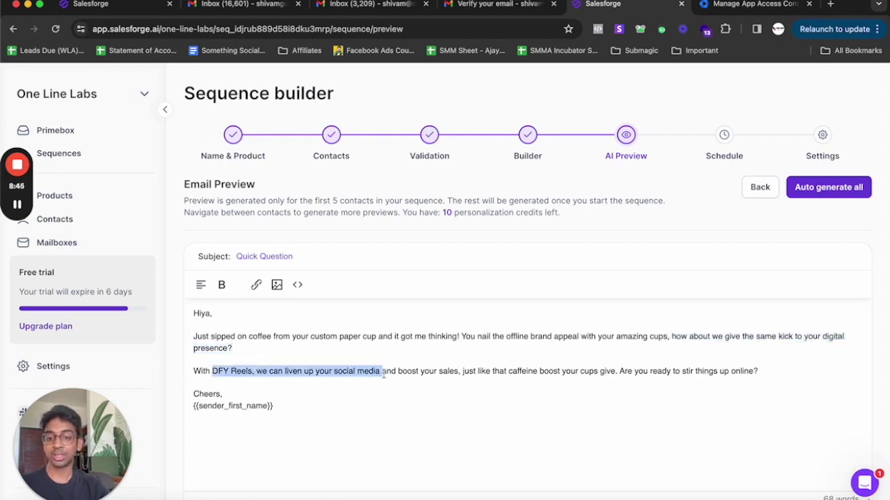
pyautogui.click(383, 375)
pyautogui.doubleClick(344, 372)
pyautogui.click(445, 372)
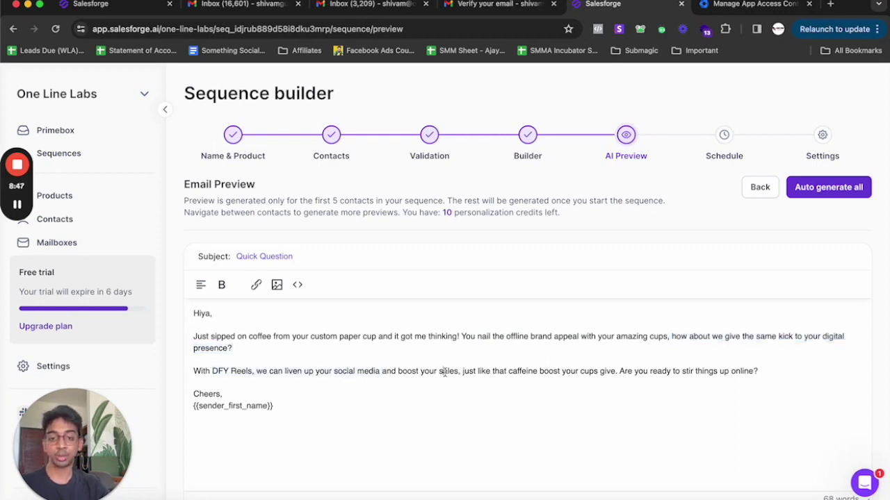
pyautogui.moveTo(499, 372); pyautogui.dragTo(650, 372)
pyautogui.click(629, 370)
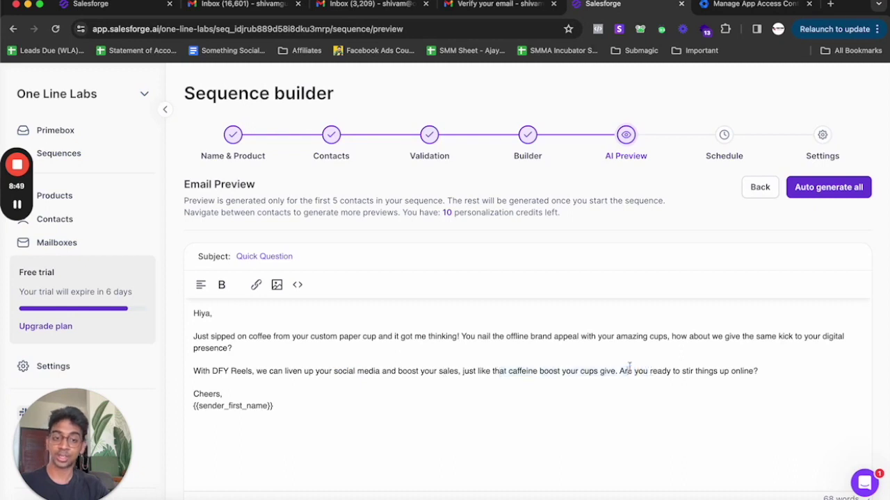
pyautogui.moveTo(807, 370); pyautogui.dragTo(435, 372)
pyautogui.click(434, 371)
pyautogui.scroll(-3, 417, 347)
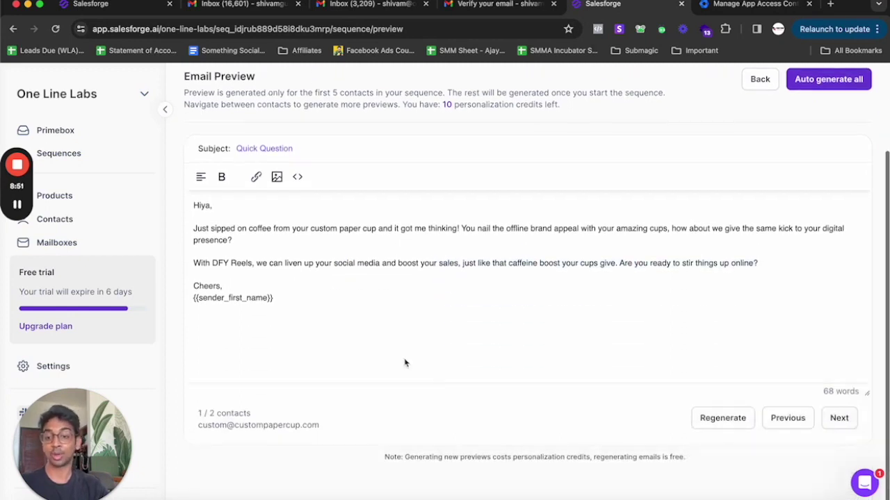
pyautogui.scroll(1, 403, 274)
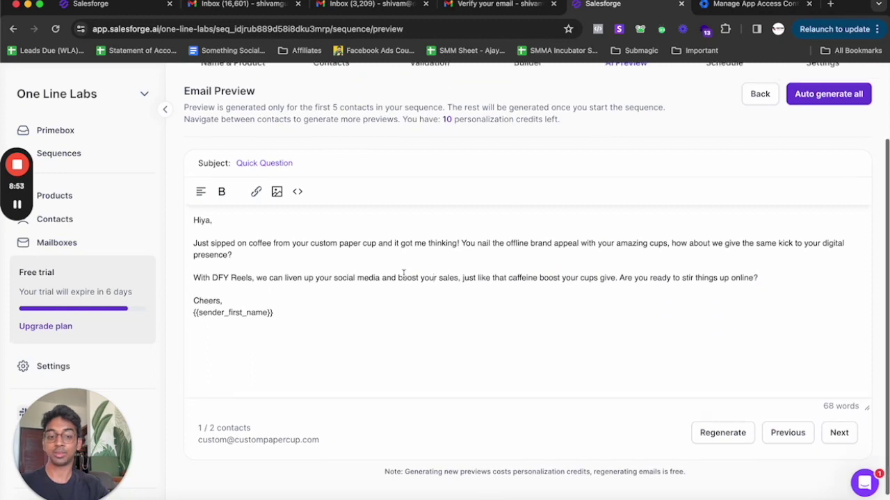
# - Show the second contact's generated email and read its greeting and espresso DFY Reels pitch
pyautogui.click(841, 434)
pyautogui.scroll(2, 531, 384)
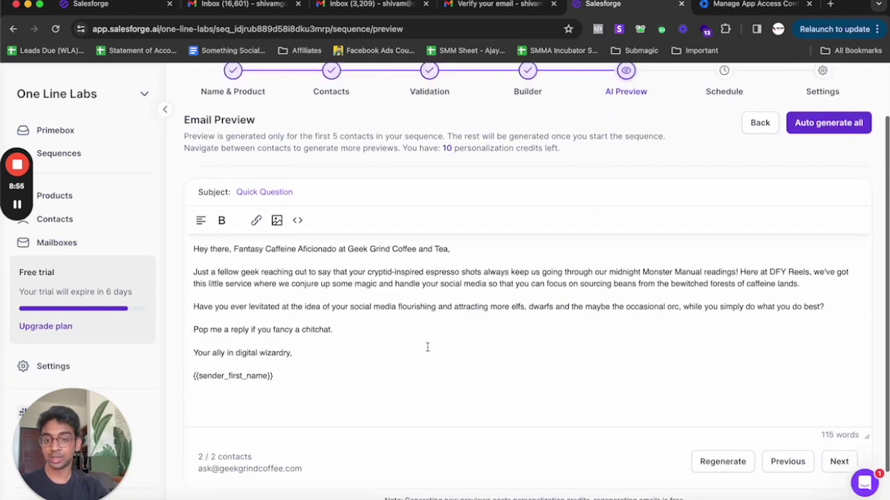
pyautogui.moveTo(194, 249); pyautogui.dragTo(433, 244)
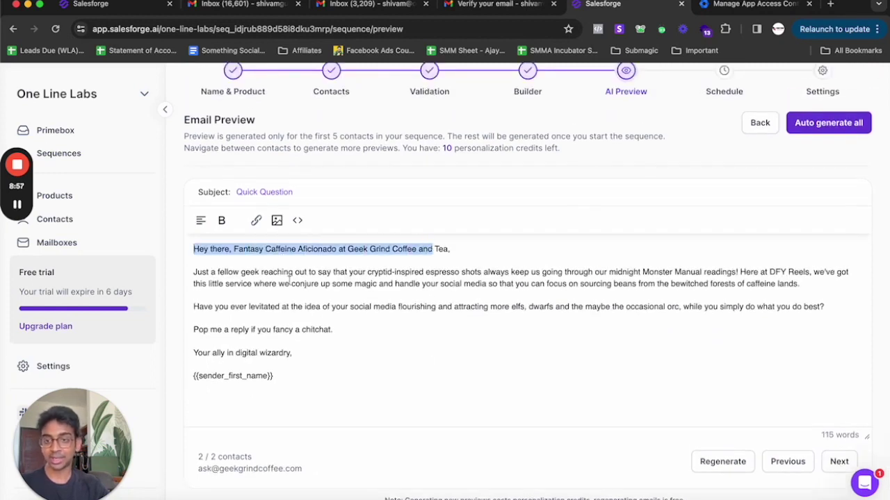
pyautogui.click(288, 281)
pyautogui.moveTo(223, 284); pyautogui.dragTo(413, 276)
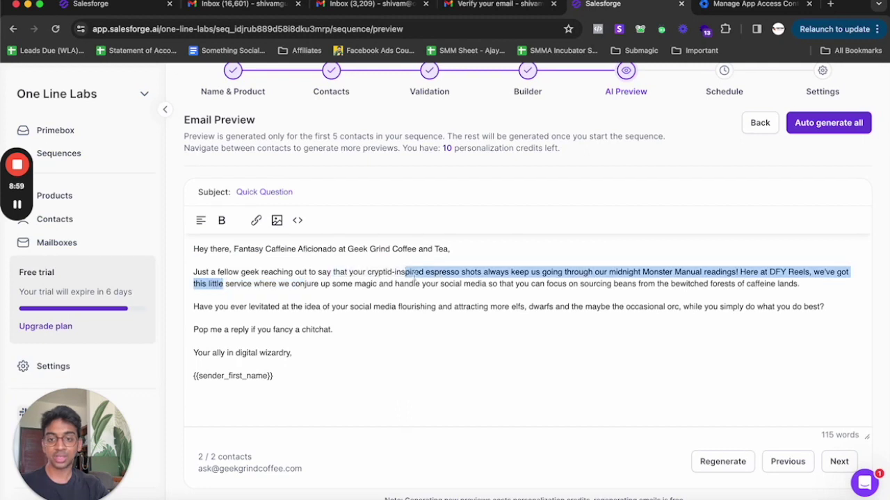
pyautogui.click(415, 278)
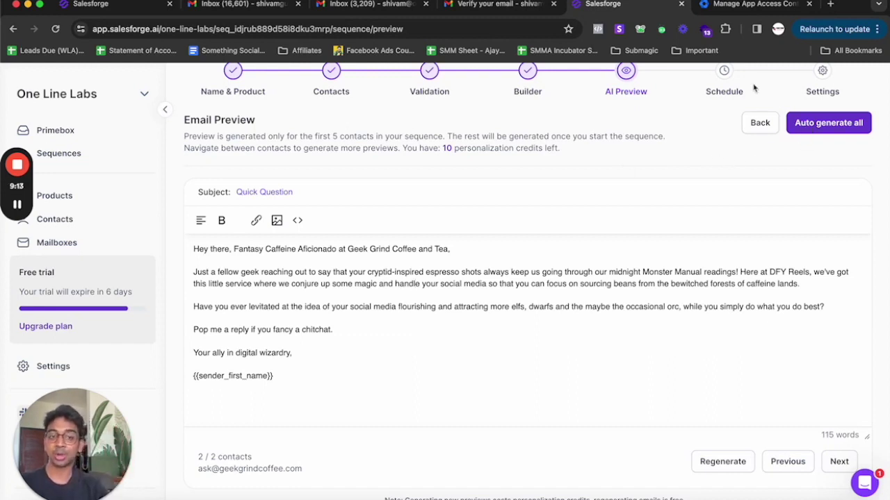
# - On the Schedule step, set the sending timezone to Pacific/Niue (GMT -11:00)
pyautogui.click(797, 123)
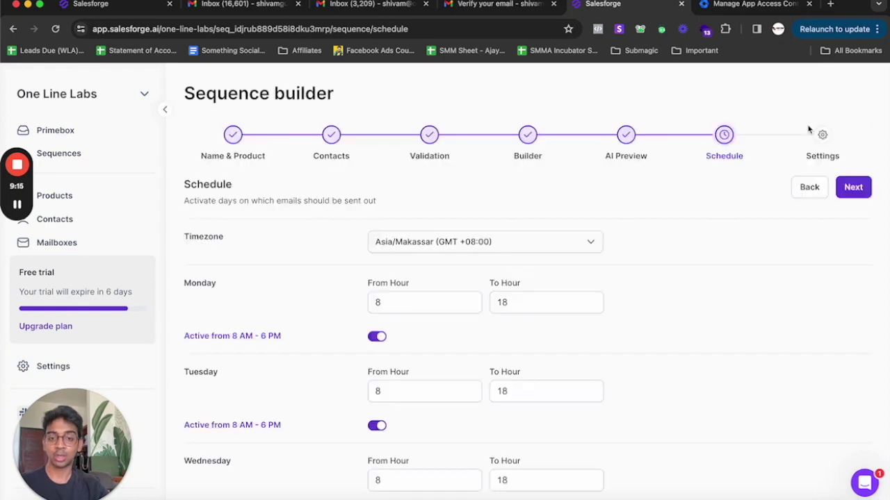
pyautogui.click(466, 242)
pyautogui.click(466, 245)
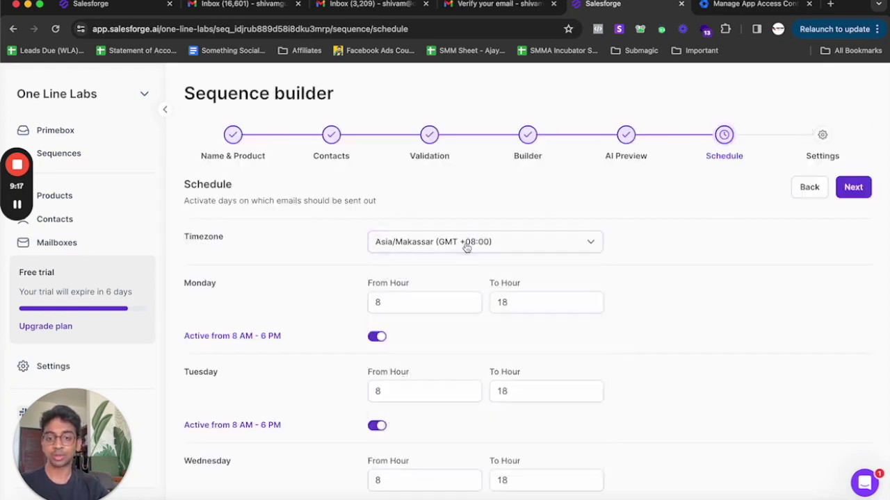
pyautogui.click(459, 249)
pyautogui.write('united')
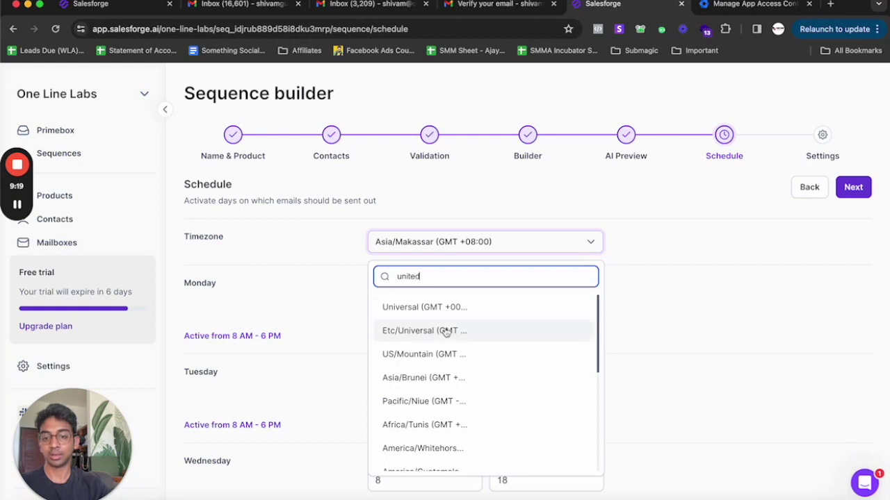
pyautogui.scroll(-2, 446, 334)
pyautogui.click(445, 337)
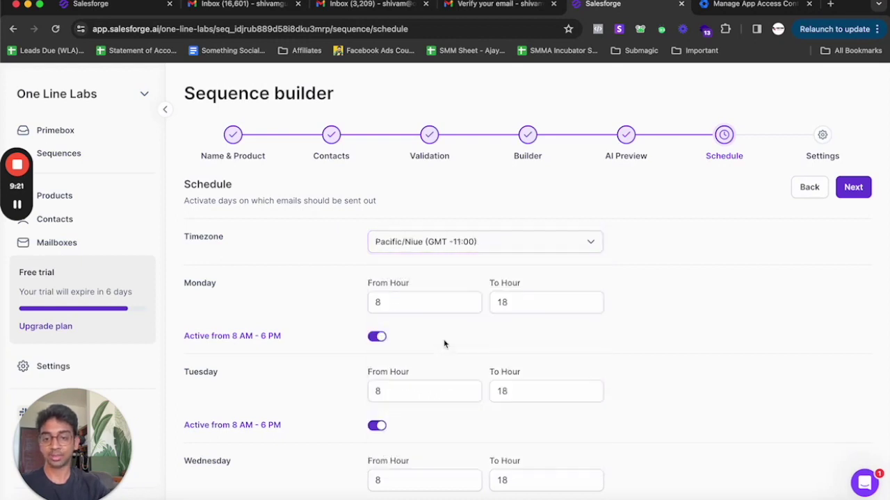
# - Review the daily sending hours and continue to the Sequence settings step
pyautogui.scroll(-1, 471, 335)
pyautogui.scroll(-1, 472, 335)
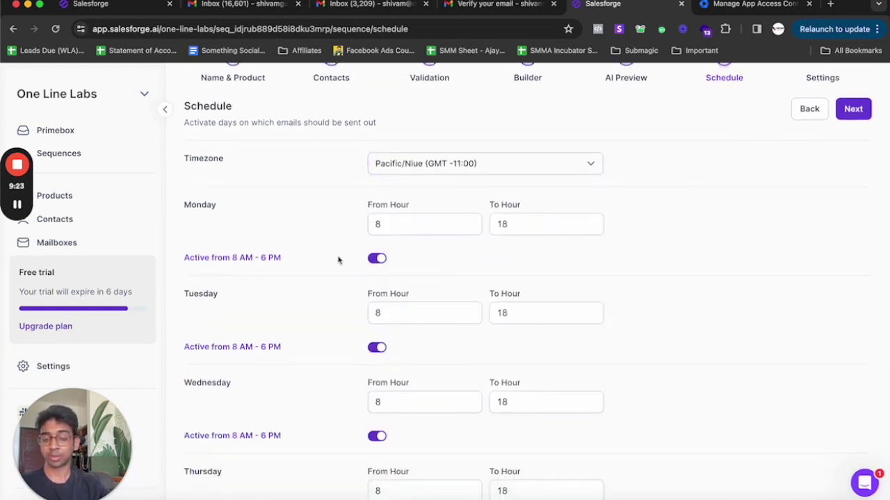
pyautogui.scroll(-2, 318, 206)
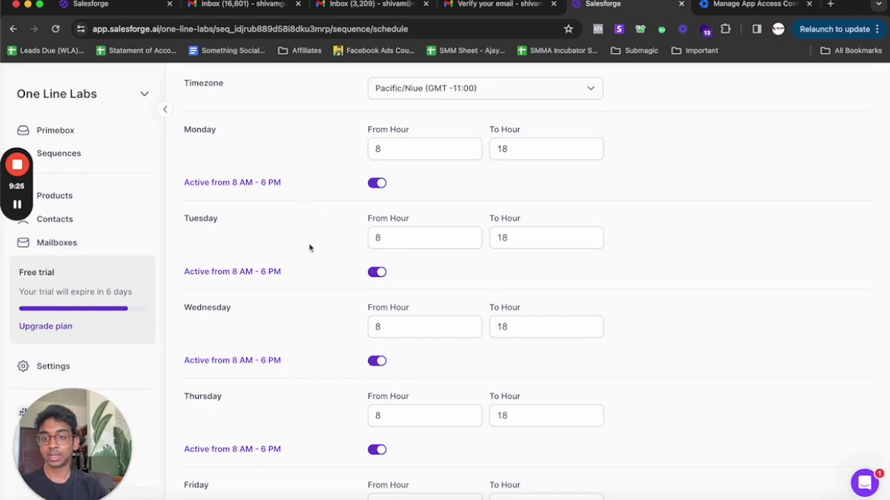
pyautogui.scroll(-4, 308, 234)
pyautogui.scroll(-3, 482, 298)
pyautogui.scroll(12, 466, 243)
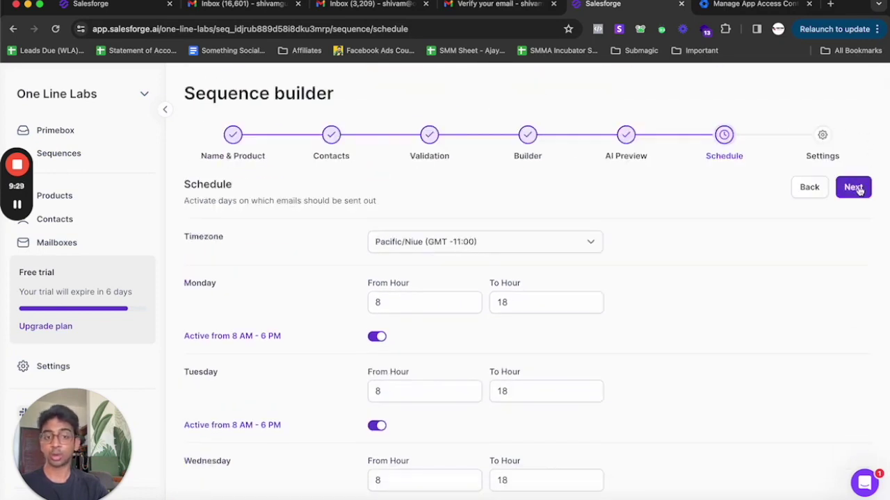
pyautogui.click(858, 191)
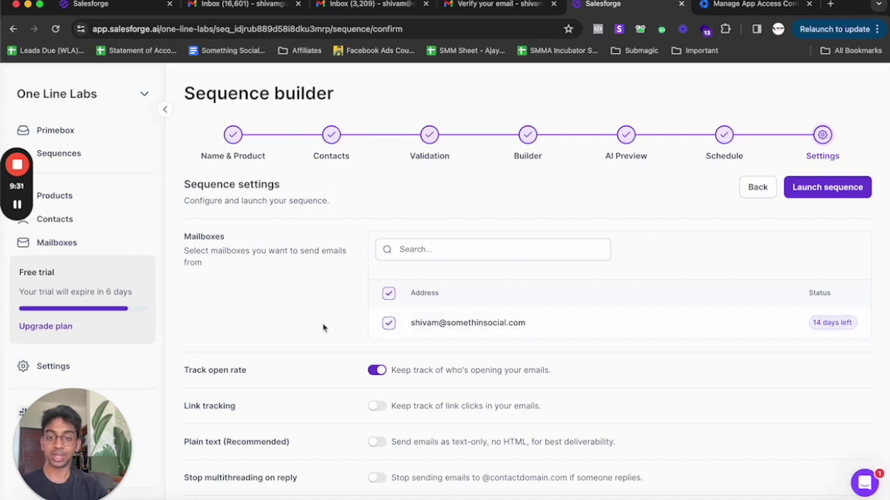
# - Turn on Stop multithreading on reply and Include opt-out link, keeping the link text 'Opt-out'
pyautogui.scroll(-3, 324, 327)
pyautogui.scroll(-3, 417, 264)
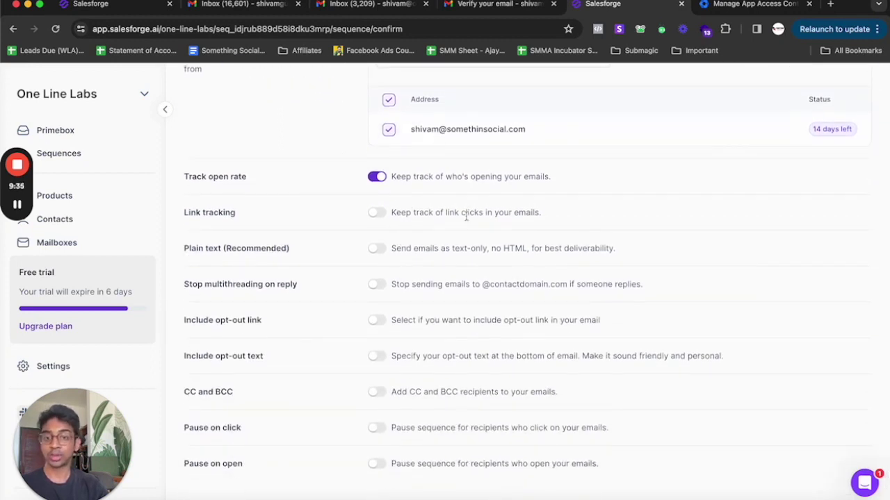
pyautogui.scroll(-1, 377, 290)
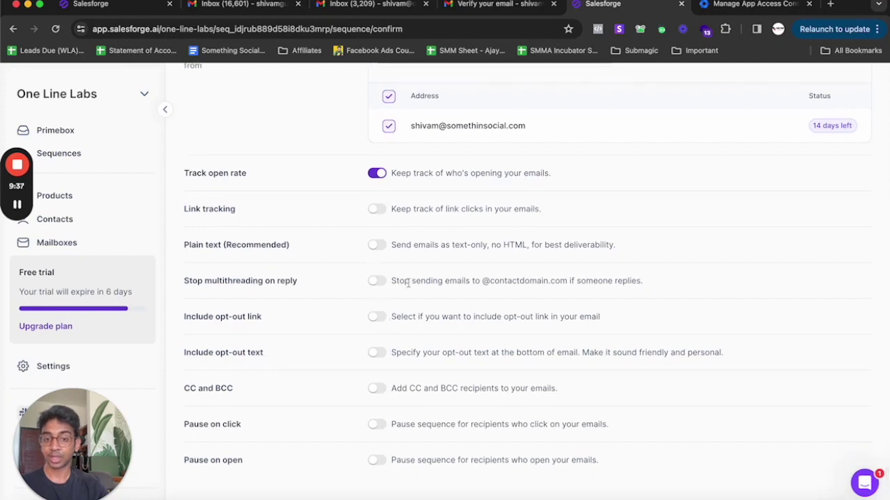
pyautogui.moveTo(461, 281); pyautogui.dragTo(650, 287)
pyautogui.click(652, 288)
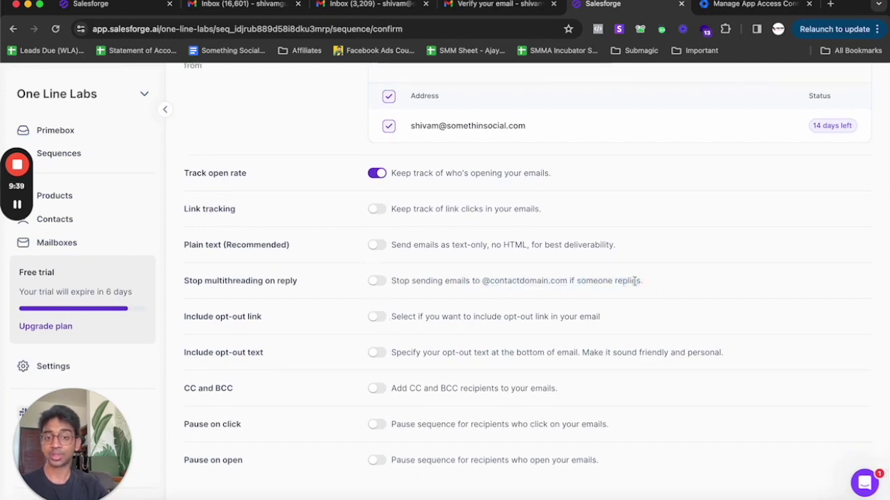
pyautogui.click(376, 282)
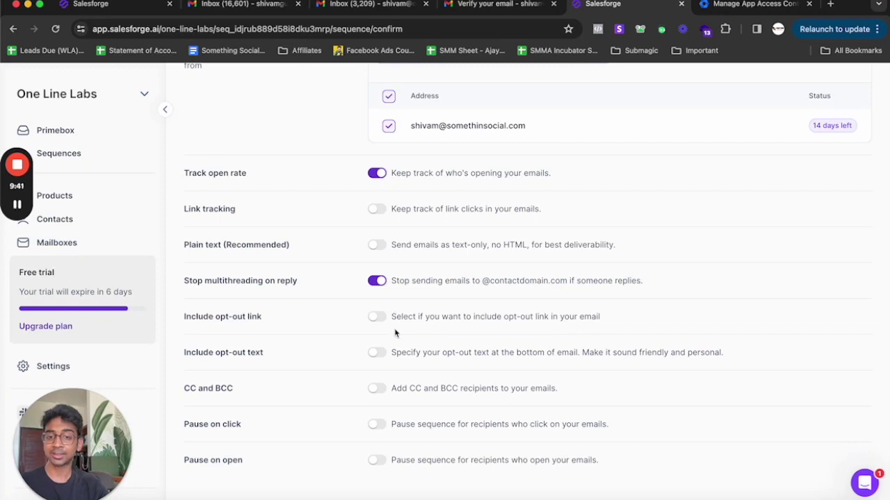
pyautogui.click(376, 317)
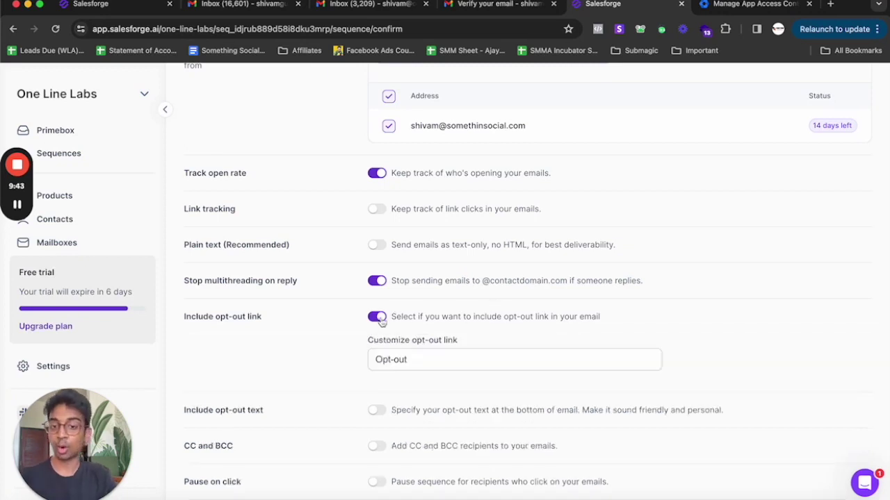
pyautogui.click(445, 358)
pyautogui.click(297, 347)
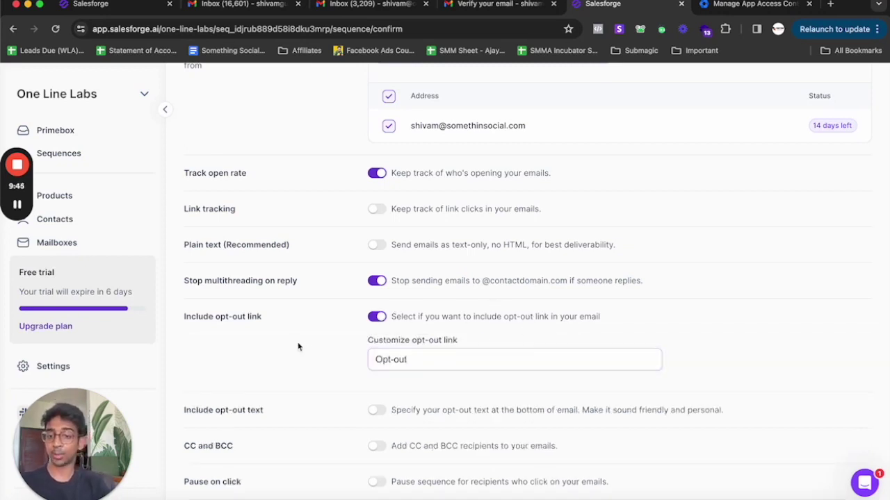
pyautogui.scroll(-1, 297, 347)
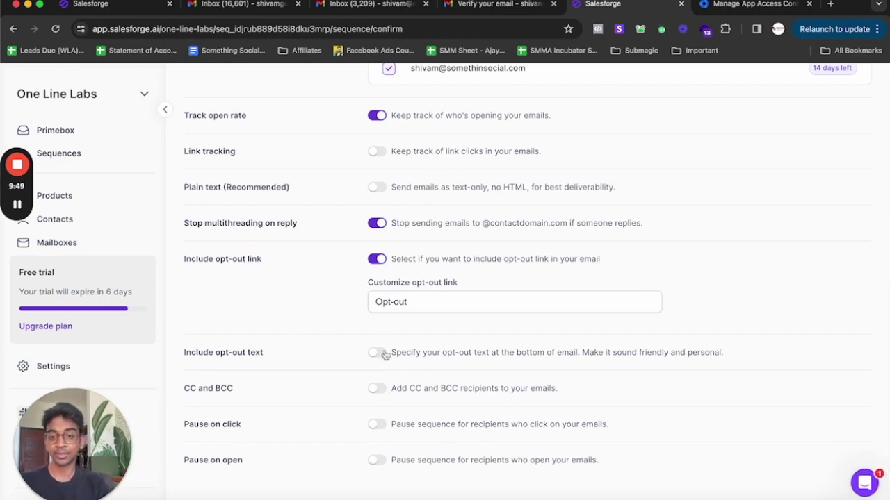
pyautogui.scroll(5, 382, 369)
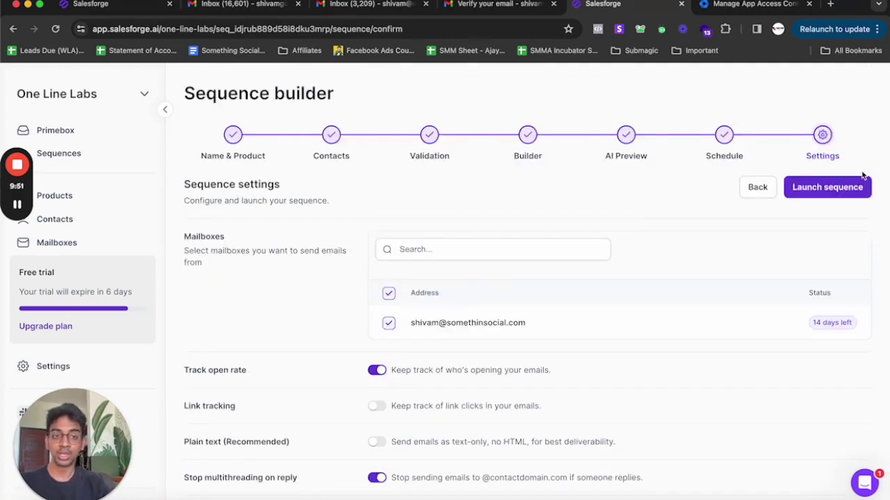